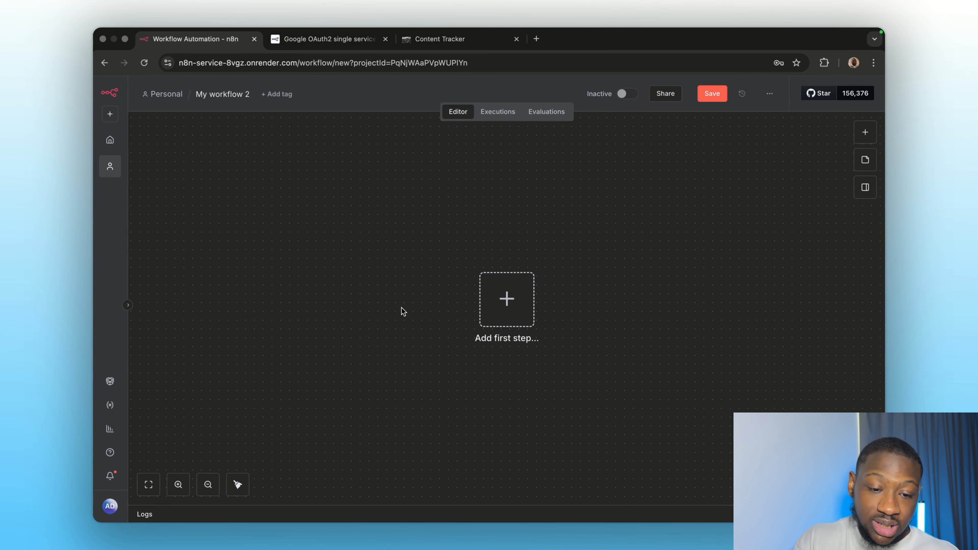
- Open a fresh browser tab next to the empty n8n workflow 'My workflow 2'
click(537, 38)
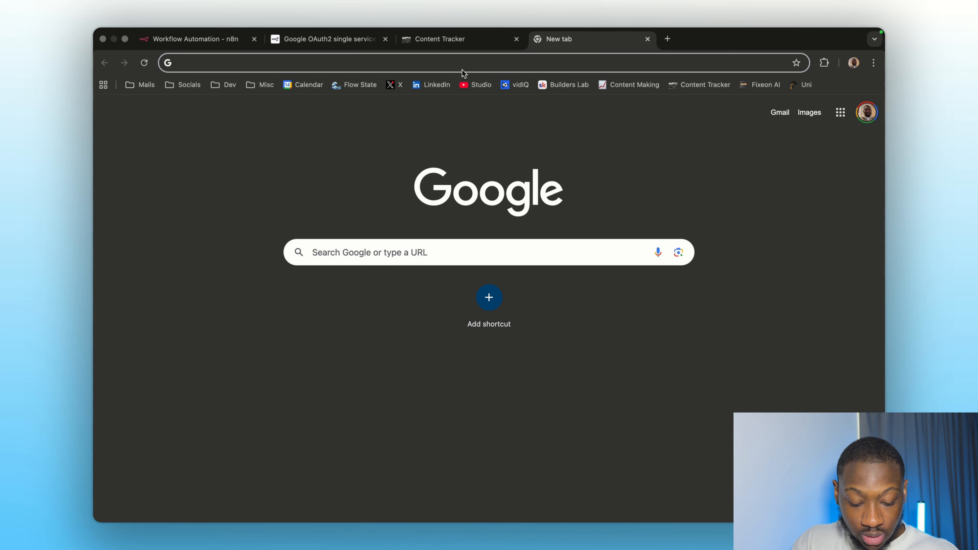
- Load console.cloud.google.com in the new tab
text(console.clou)
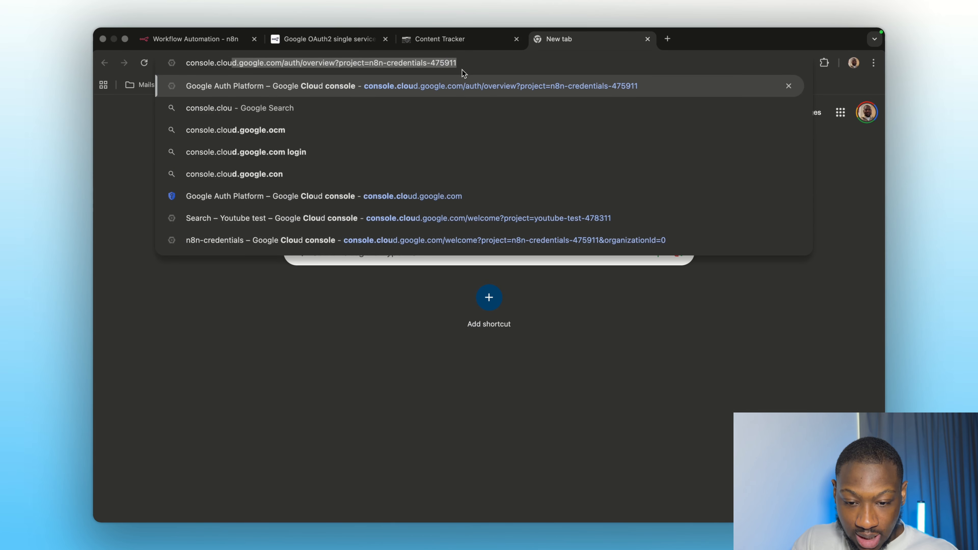
text(d.g)
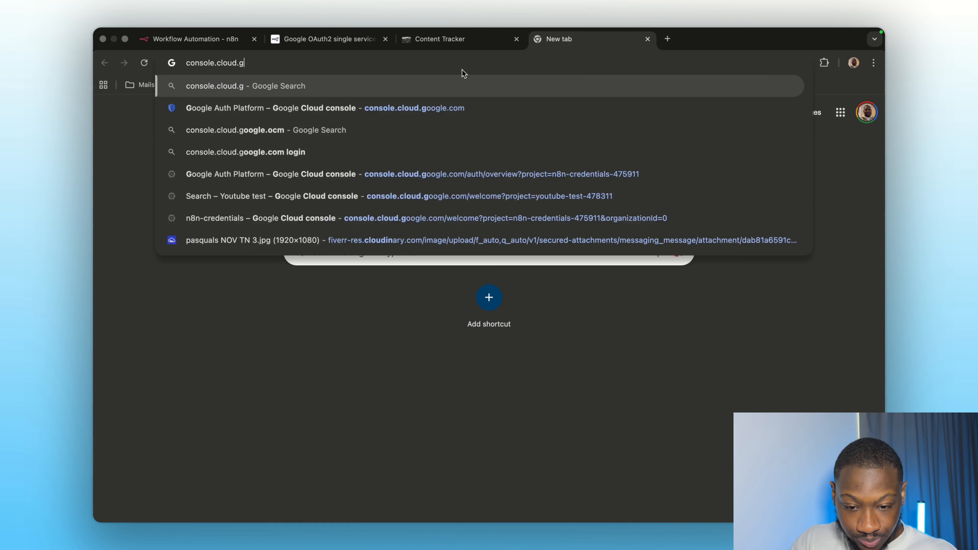
text(oogle.com)
key(Return)
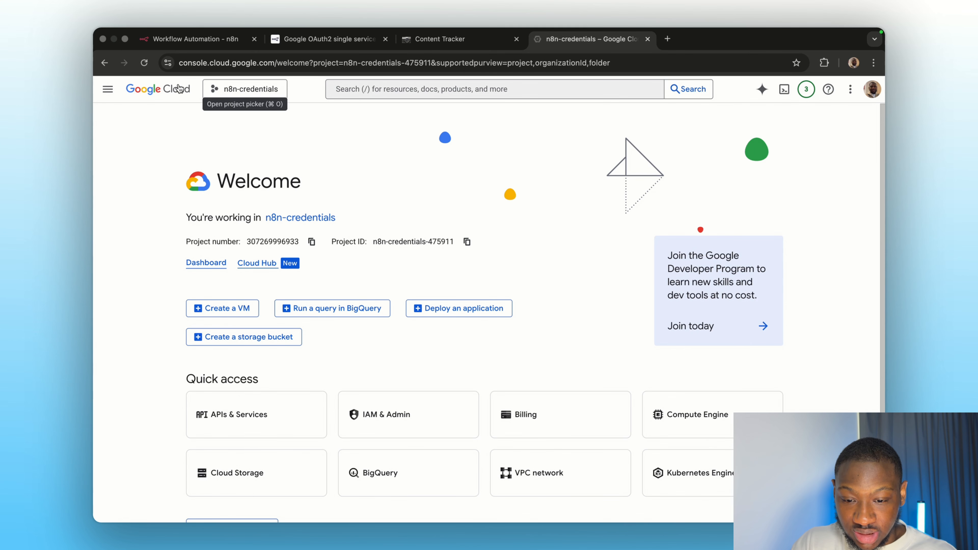
- From the project picker, create a new project named 'Youtube test'
click(240, 93)
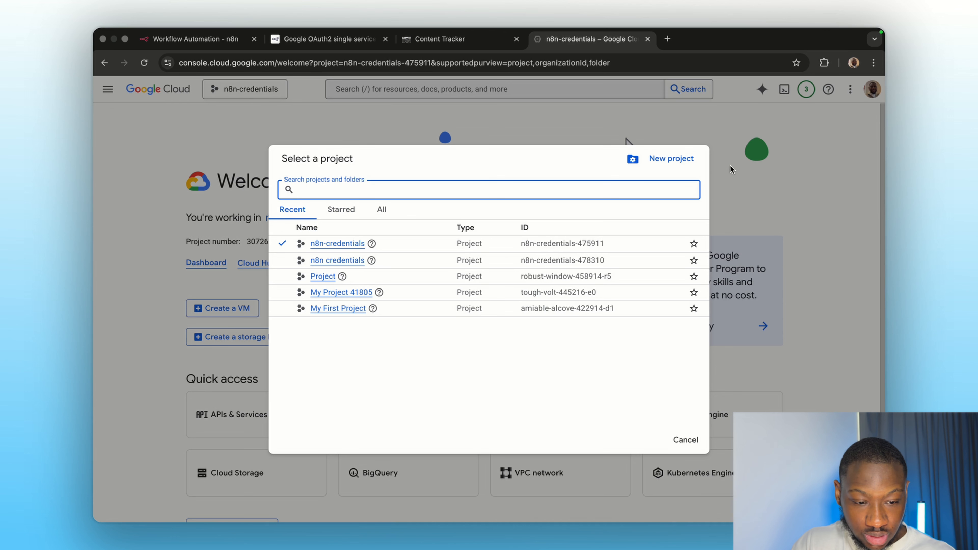
click(671, 158)
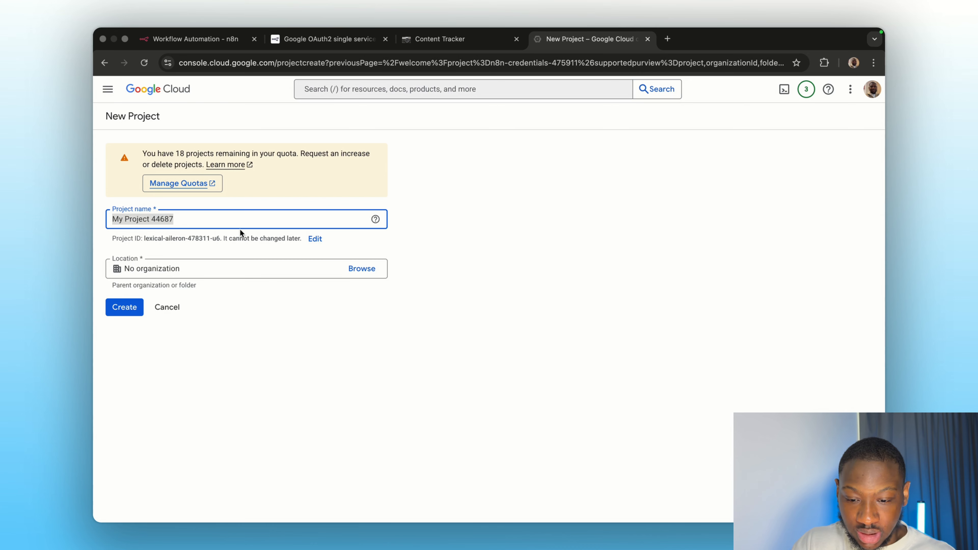
key(BackSpace)
text(Yout)
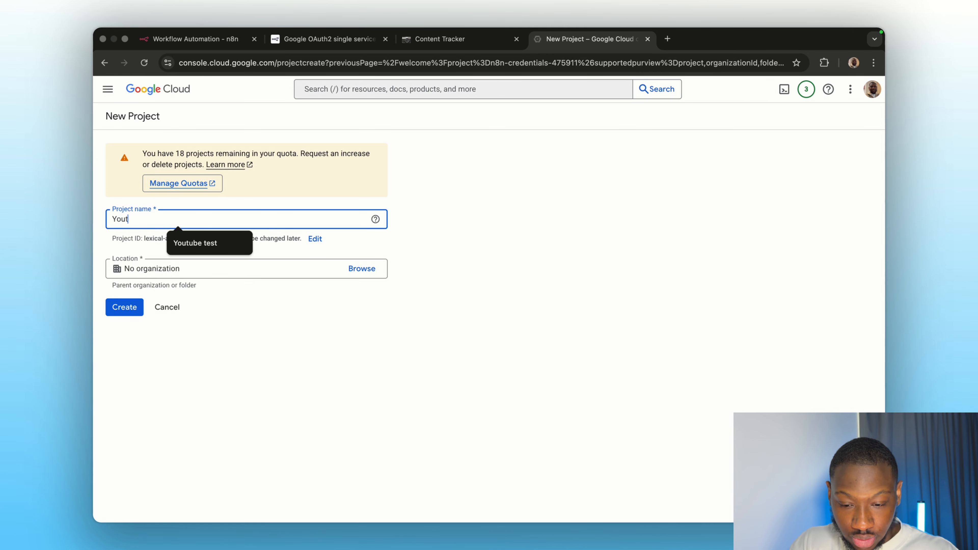
click(197, 247)
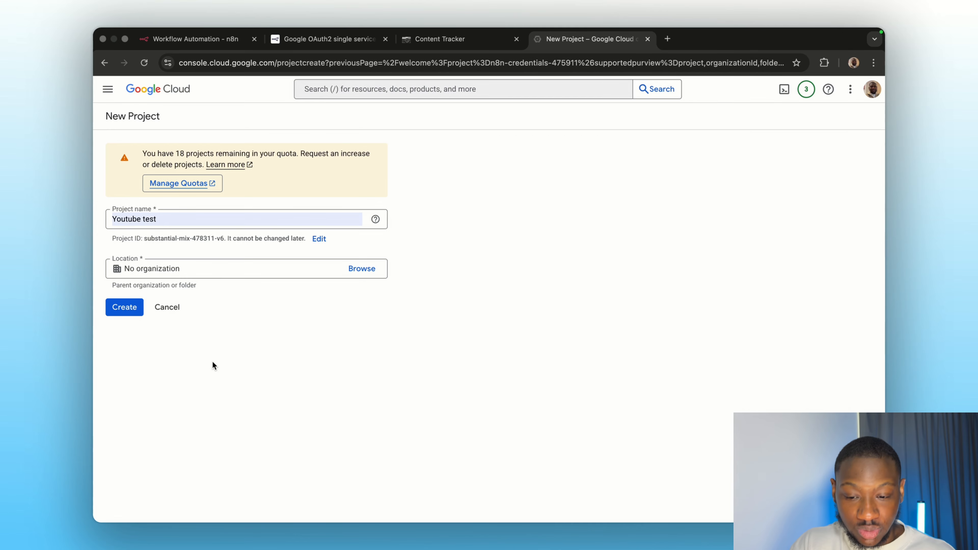
click(122, 310)
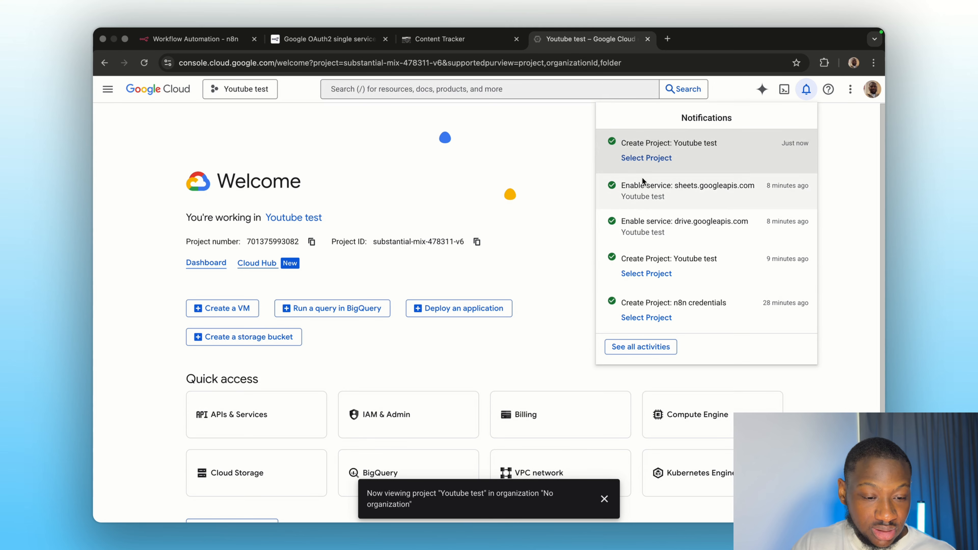
- Search for and enable the Google Drive API for the project
click(383, 201)
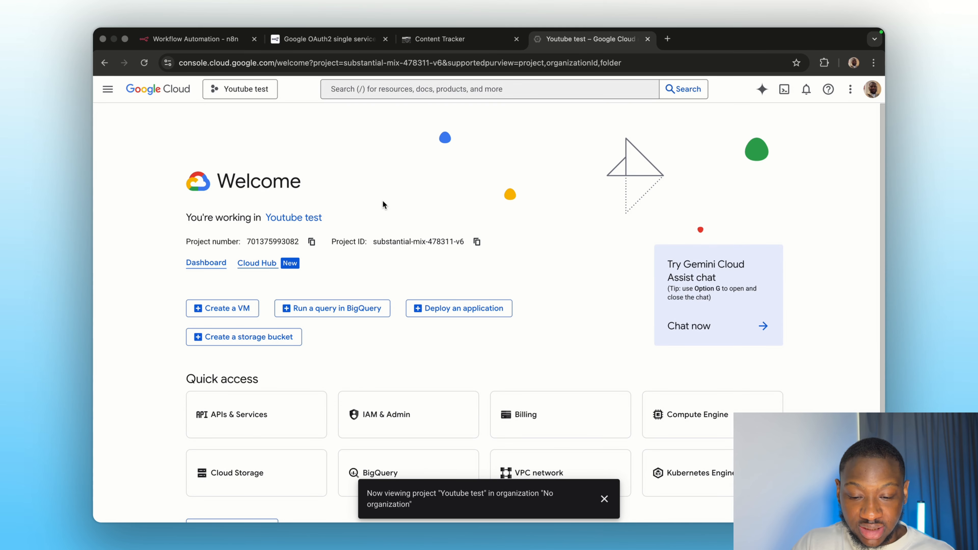
click(363, 96)
text(google drive api)
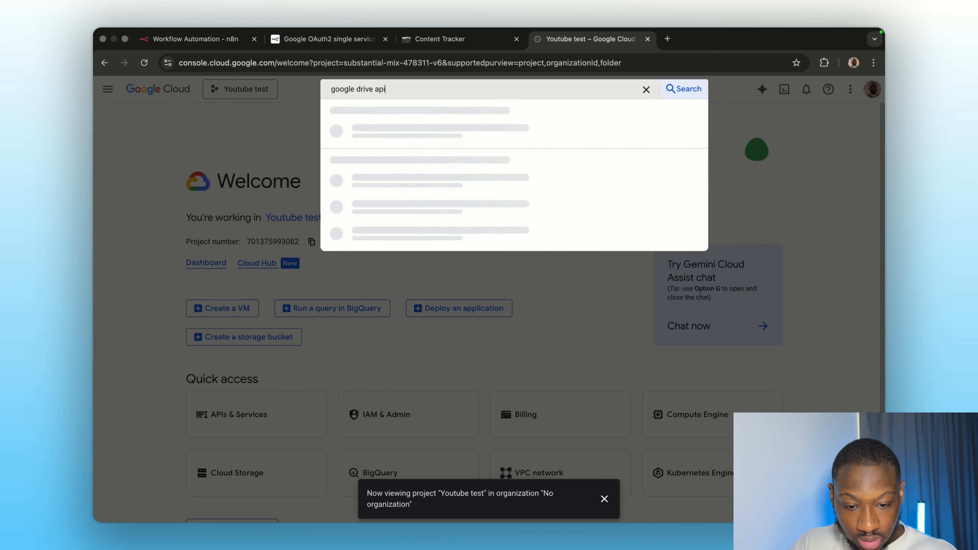
key(Return)
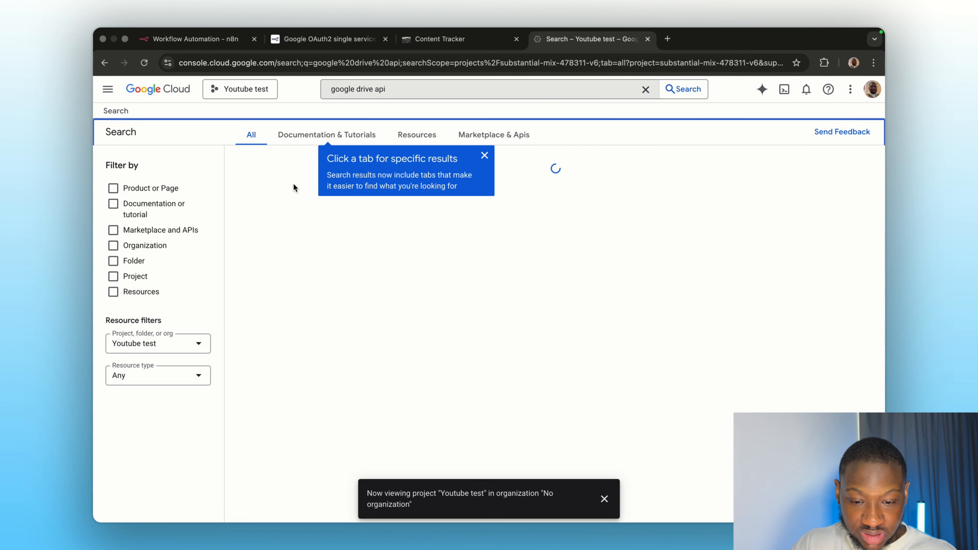
click(286, 211)
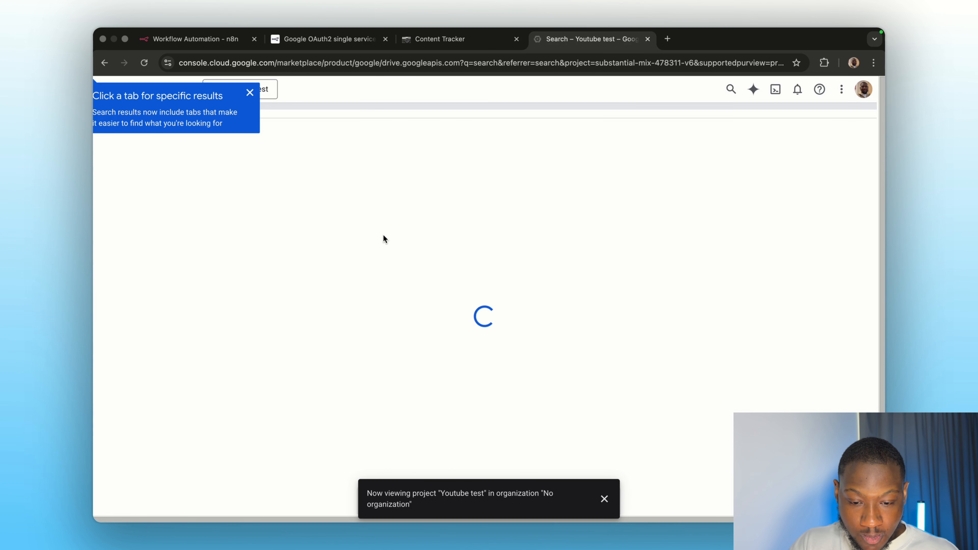
click(221, 231)
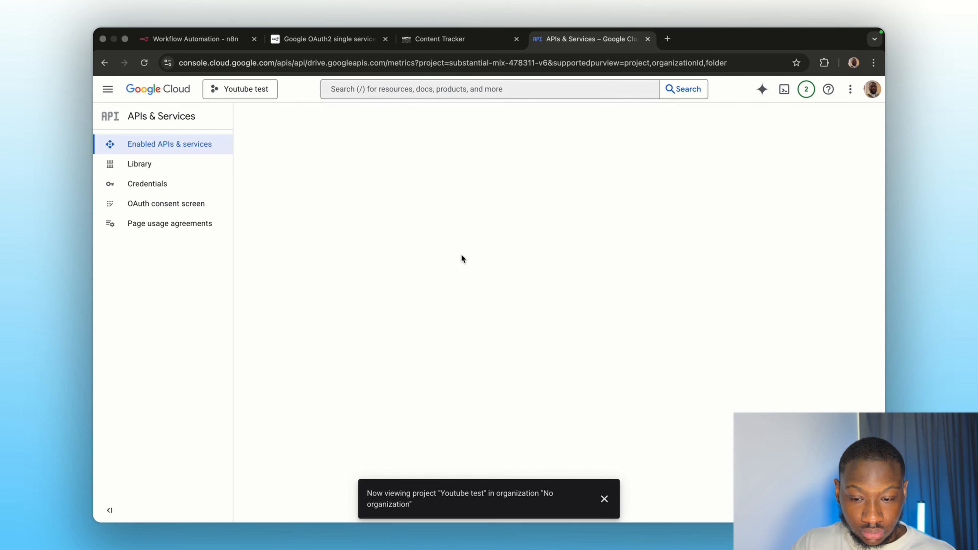
- Search for and enable the Google Sheets API for the project
click(396, 87)
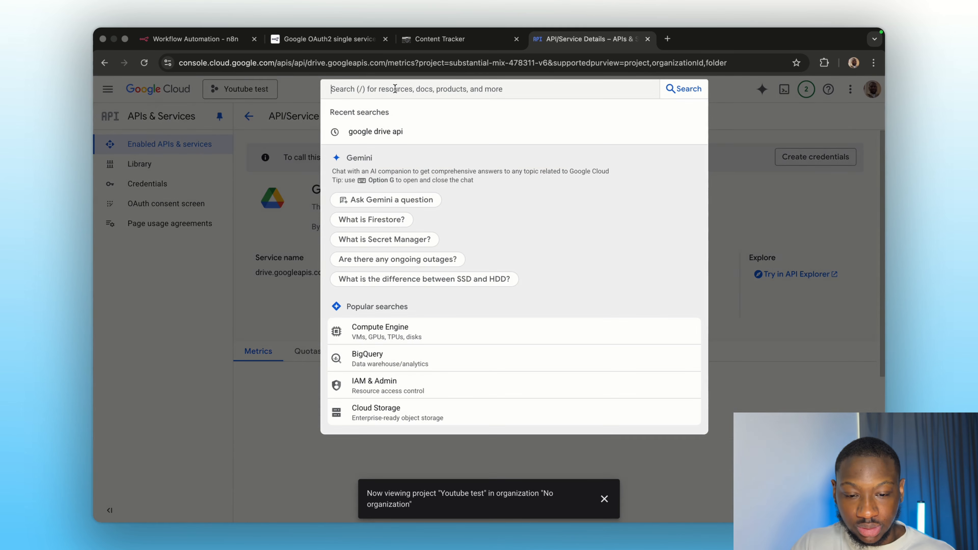
text(google )
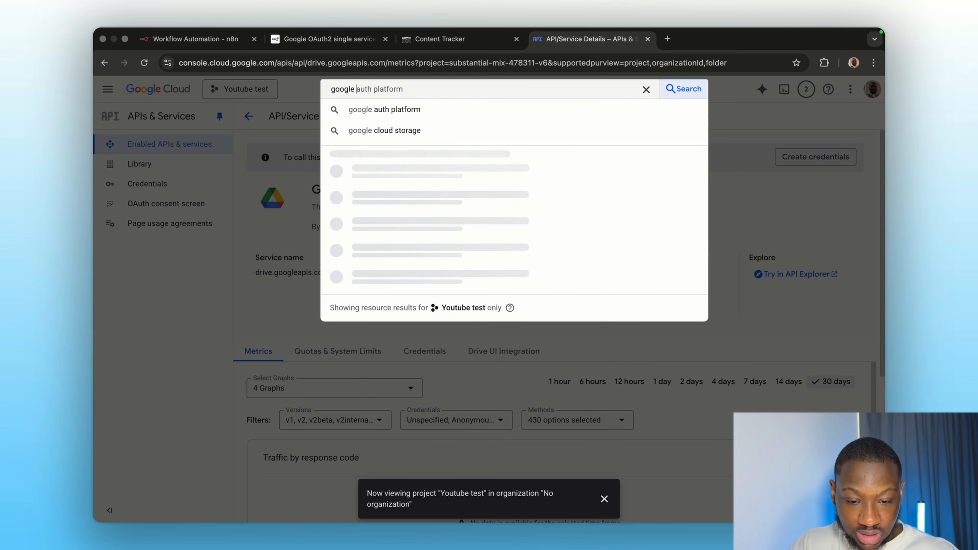
text(sheets api)
key(Return)
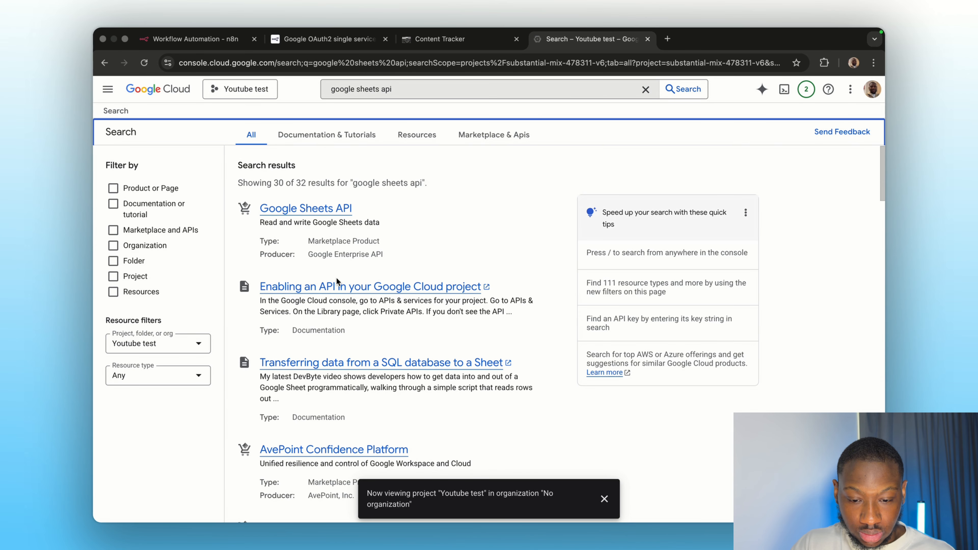
click(297, 208)
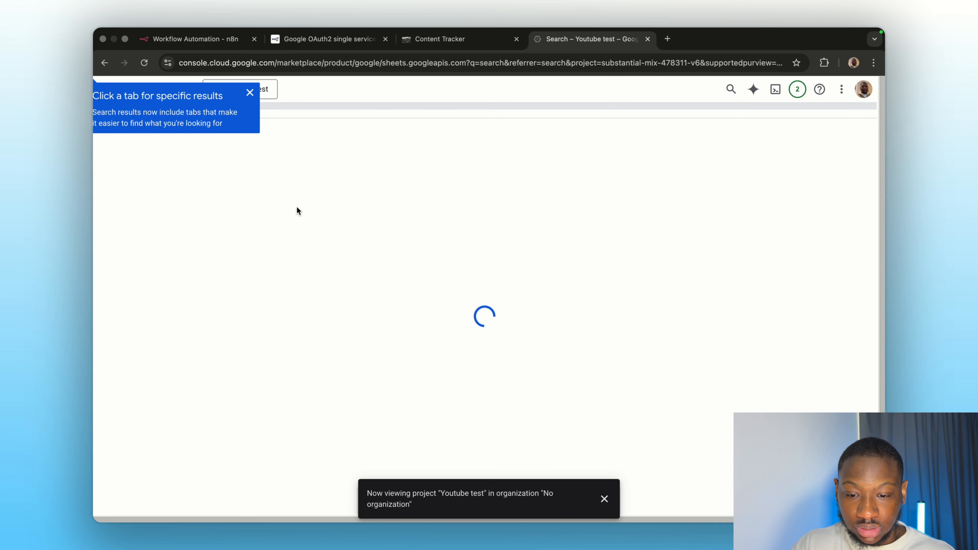
click(217, 231)
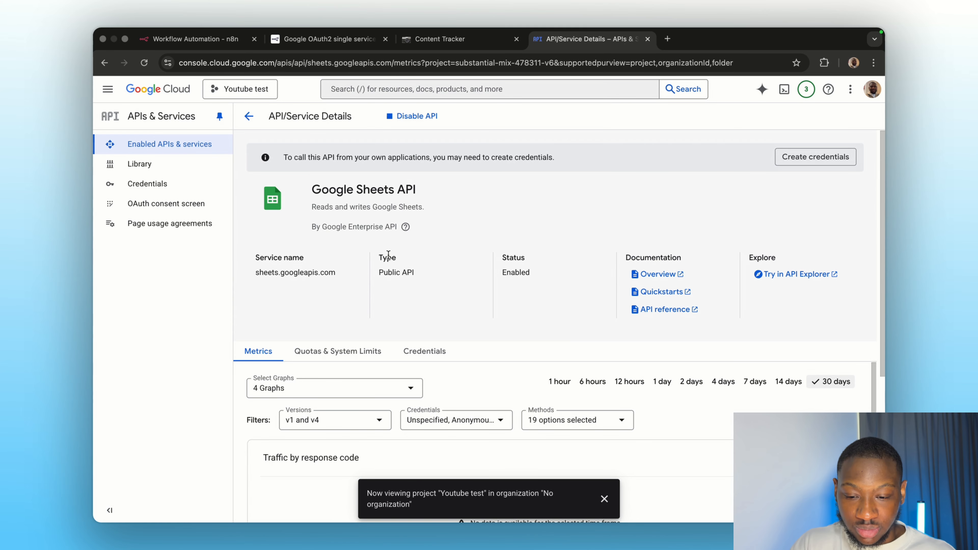
- Start the Google Auth Platform setup with app name 'Youtube test' and your account's support e-mail
click(171, 211)
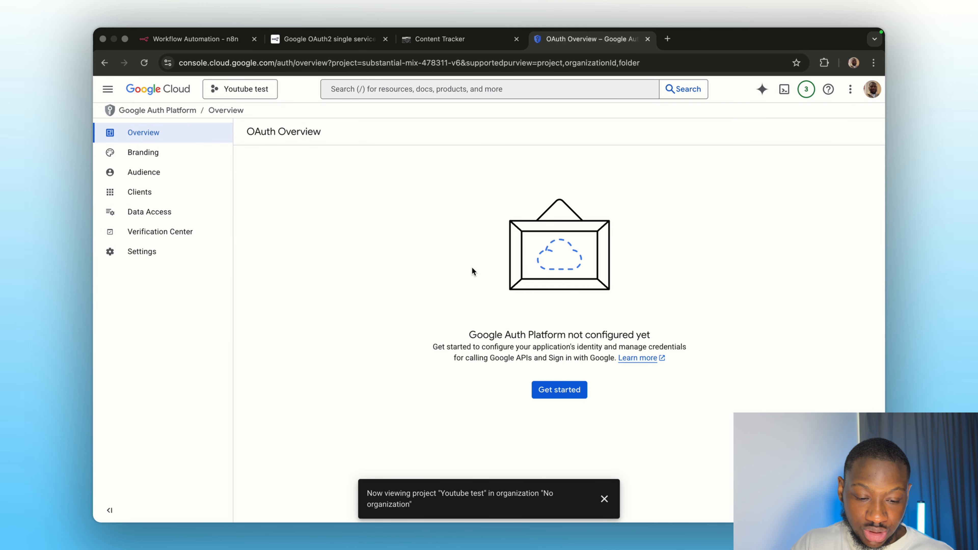
click(551, 392)
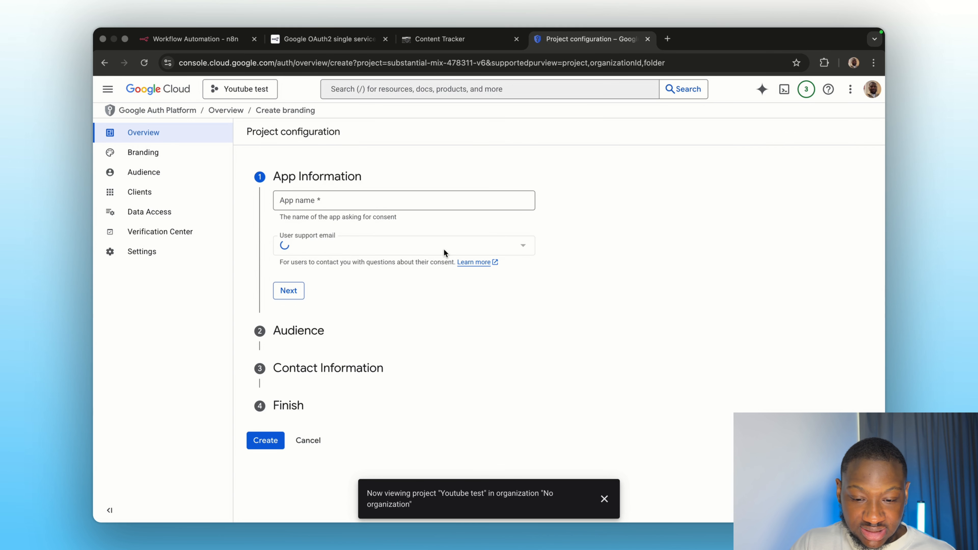
click(324, 200)
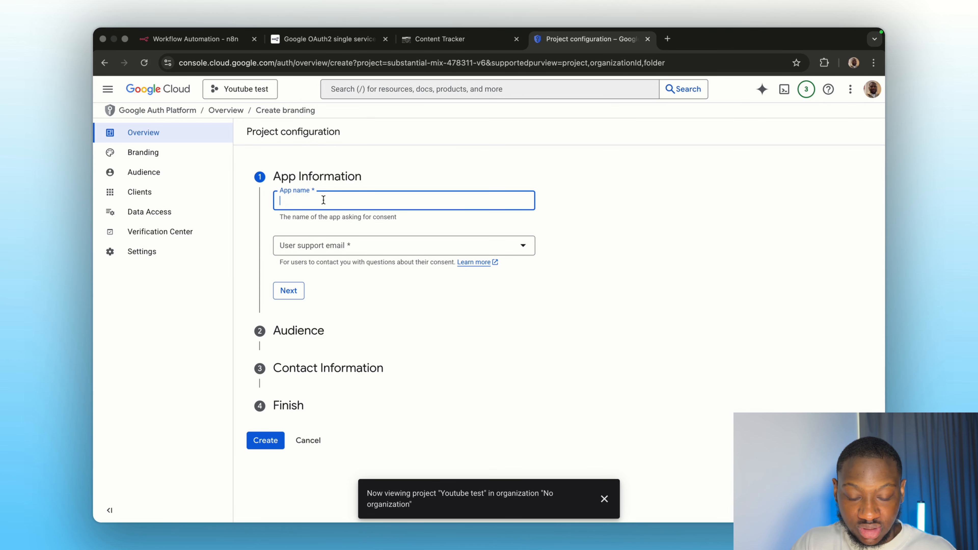
text(Yout)
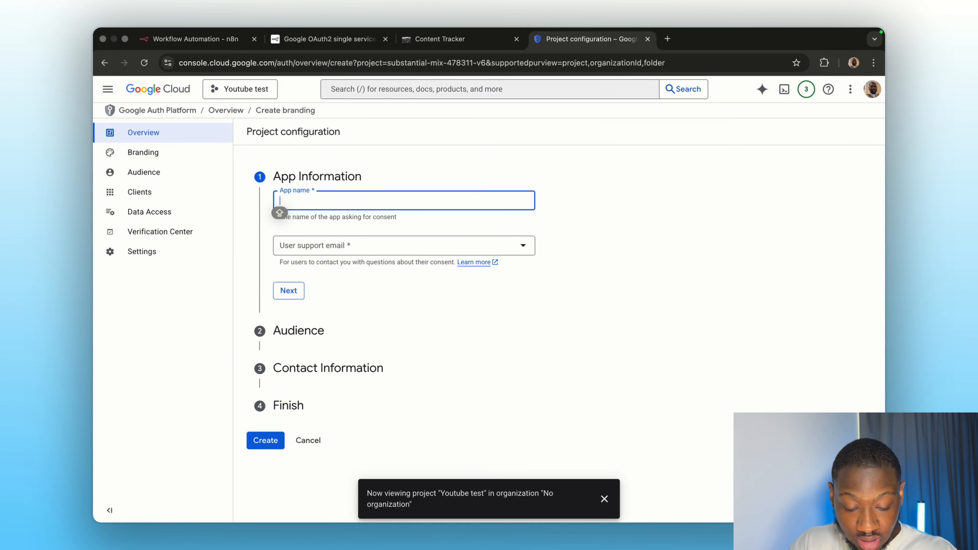
text(ube test)
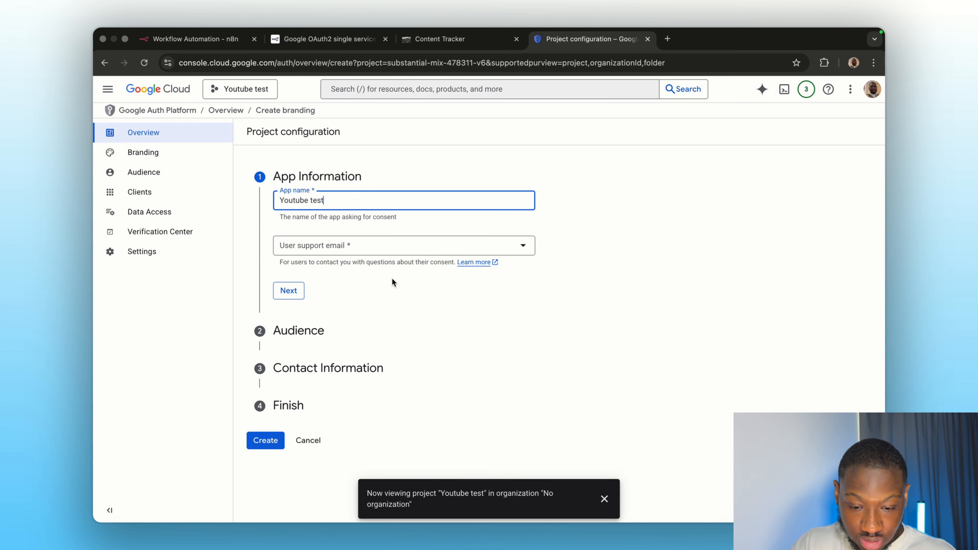
click(352, 258)
click(345, 245)
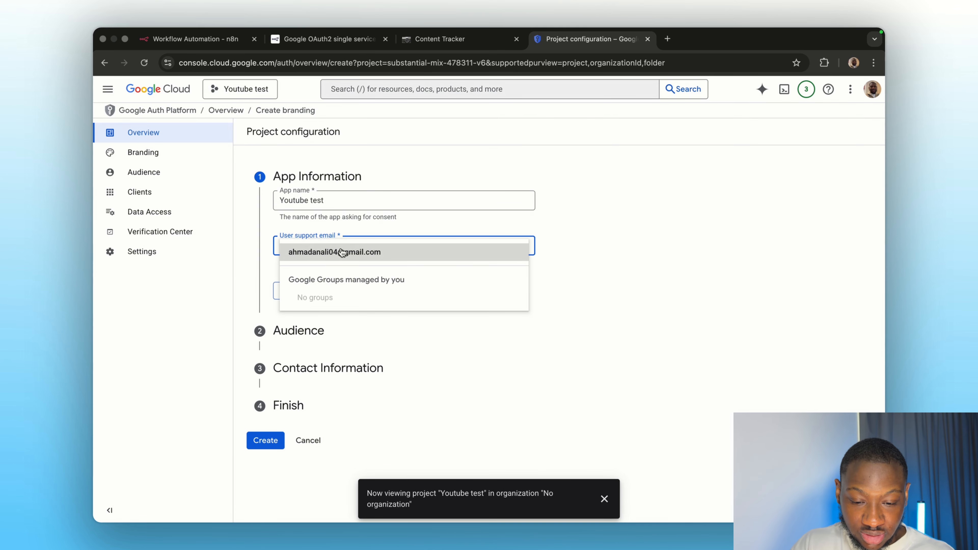
click(342, 253)
click(288, 291)
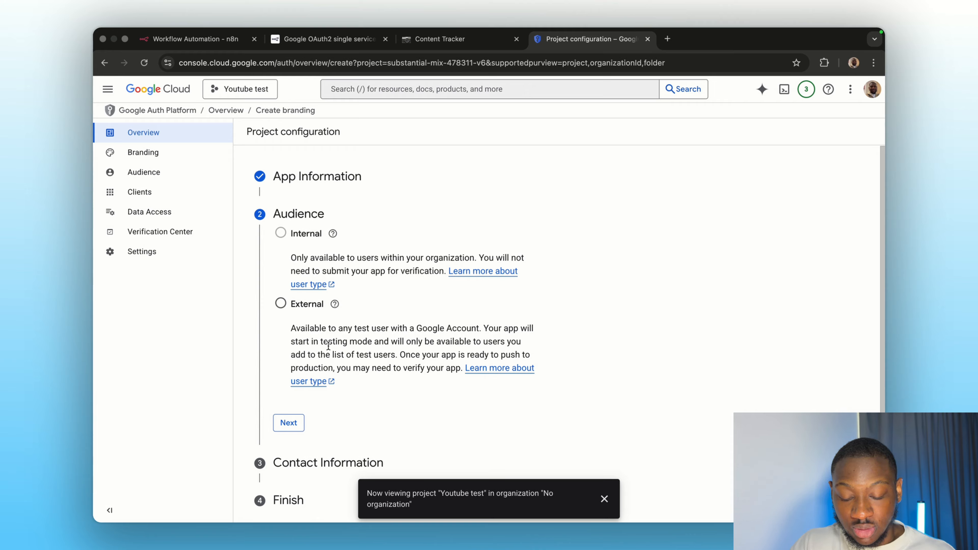
- Set the audience to External and add your e-mail as contact information
click(281, 304)
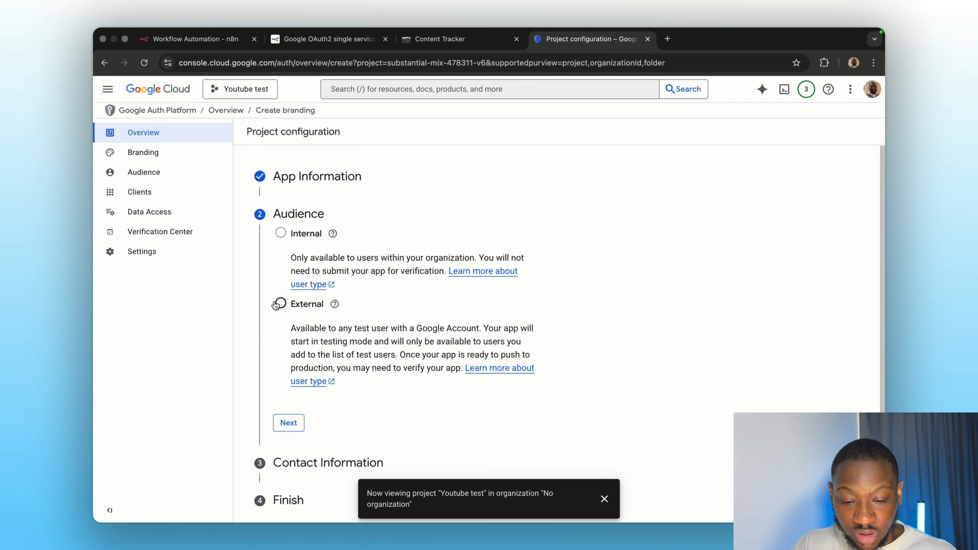
click(289, 422)
click(304, 273)
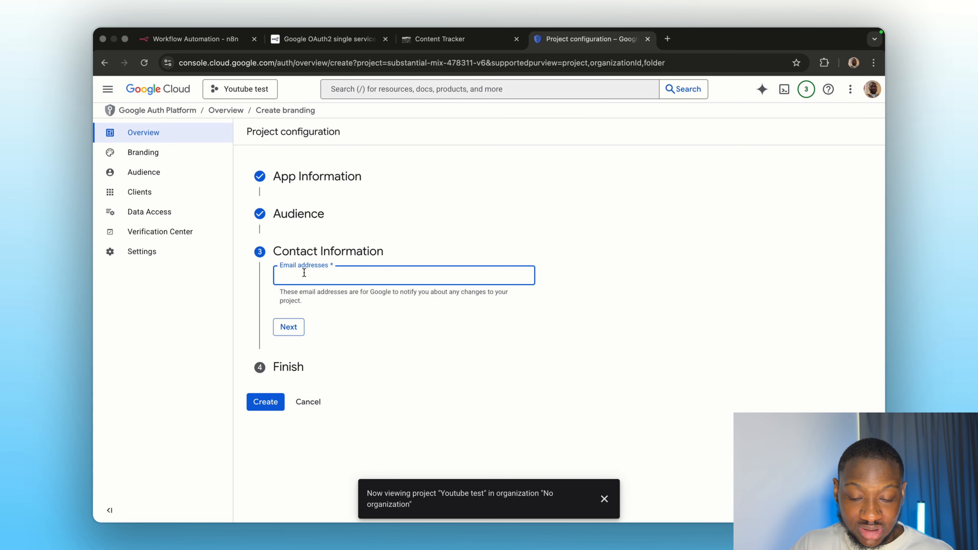
click(393, 297)
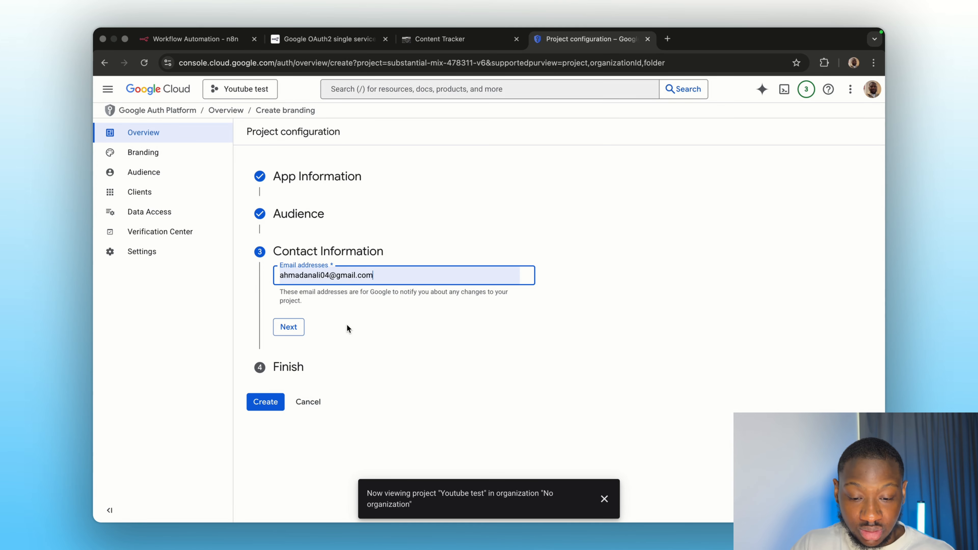
click(347, 325)
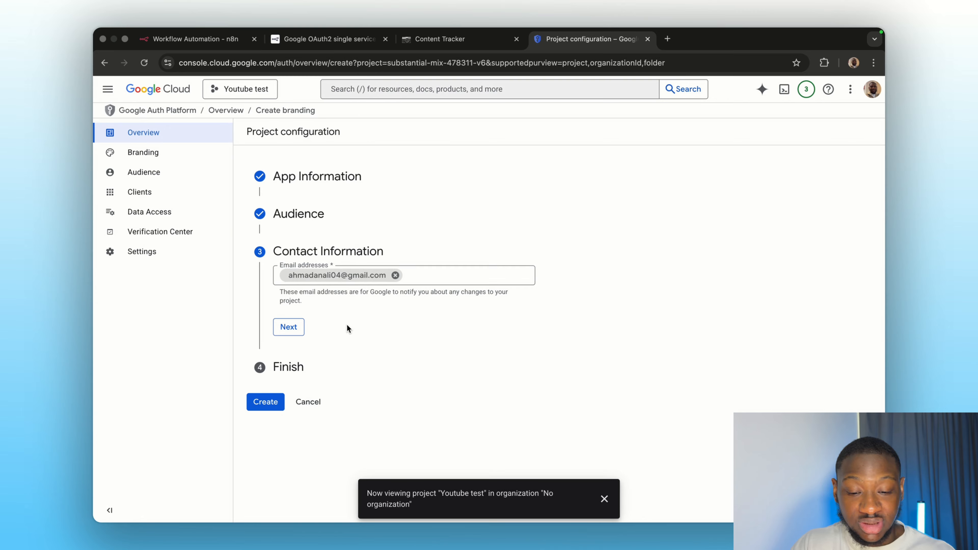
- Agree to the User Data Policy and create the OAuth configuration
click(292, 328)
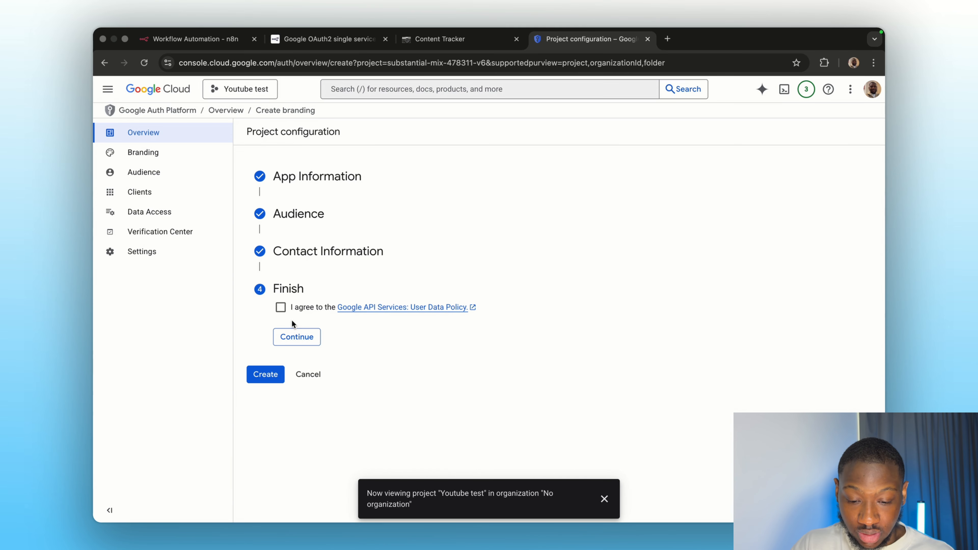
click(281, 308)
click(297, 337)
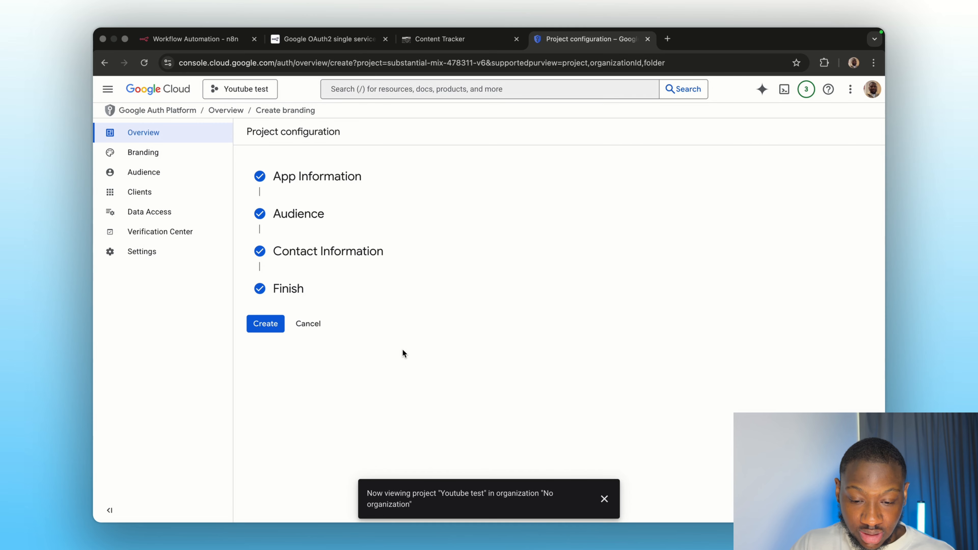
click(271, 324)
click(612, 499)
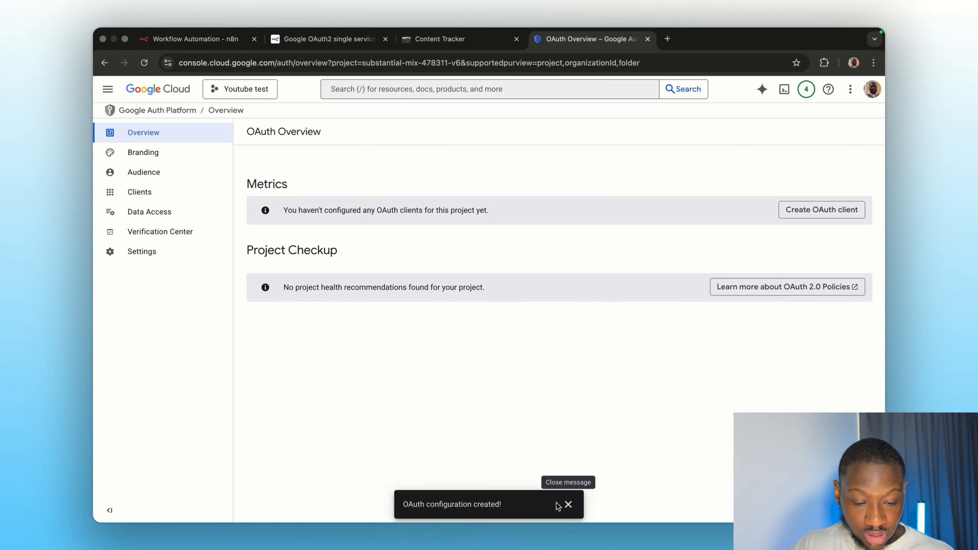
click(567, 501)
- Review the app's Branding settings
click(143, 154)
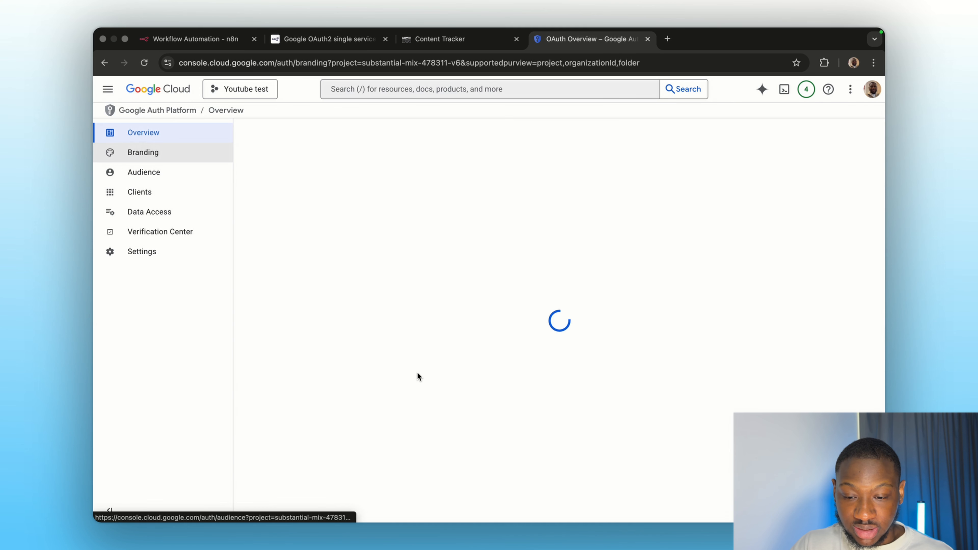
scroll(405, 347, down, 3)
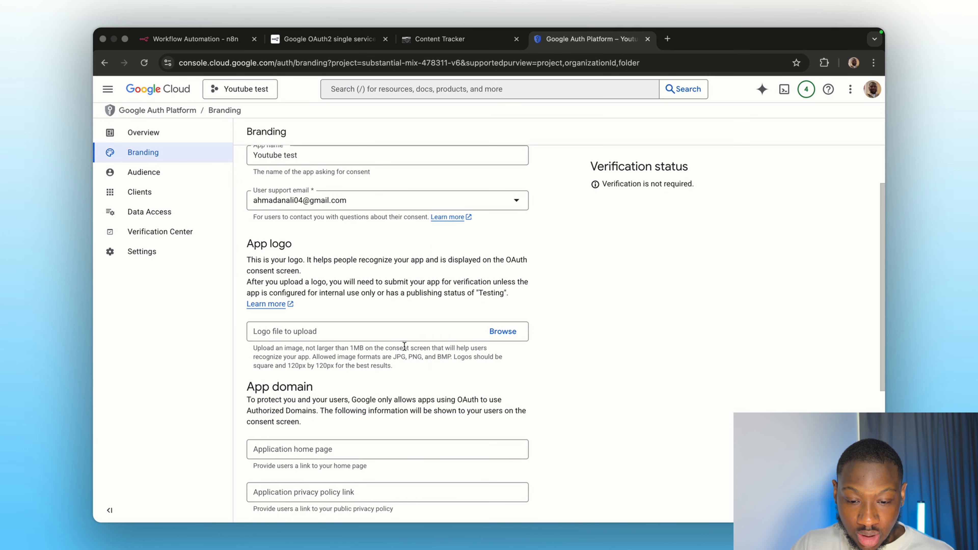
scroll(327, 190, up, 3)
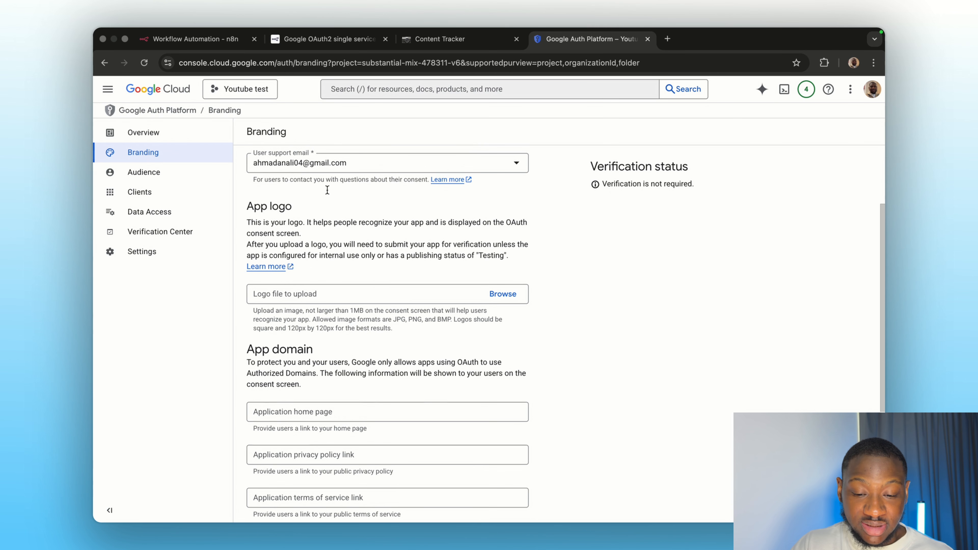
scroll(308, 269, down, 5)
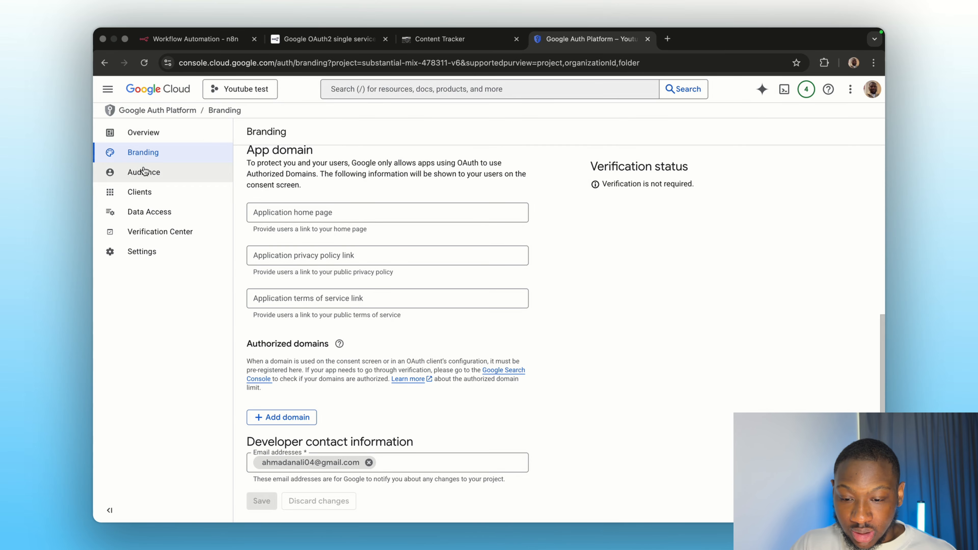
- In Audience, add your own e-mail as the app's single test user
click(154, 172)
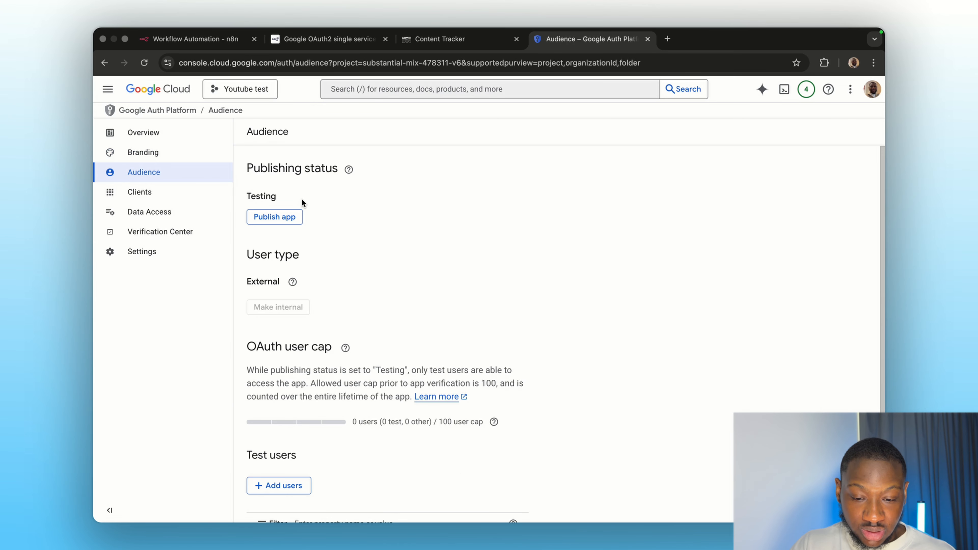
scroll(322, 254, down, 2)
scroll(323, 257, down, 1)
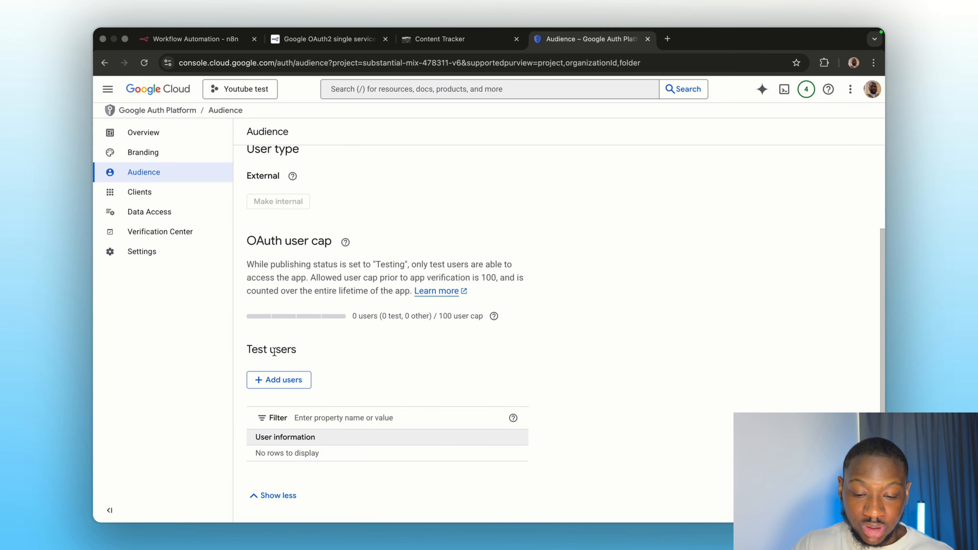
click(280, 383)
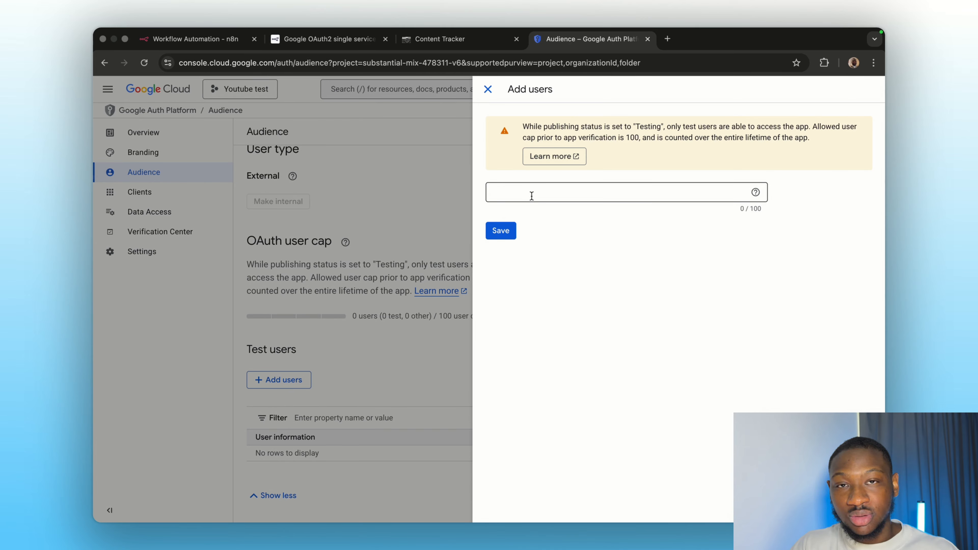
click(532, 196)
click(573, 224)
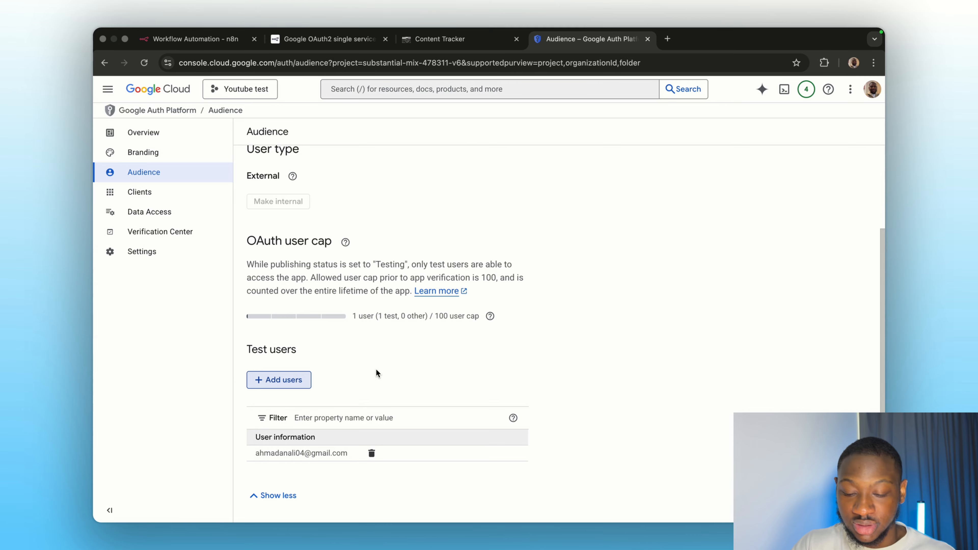
click(139, 192)
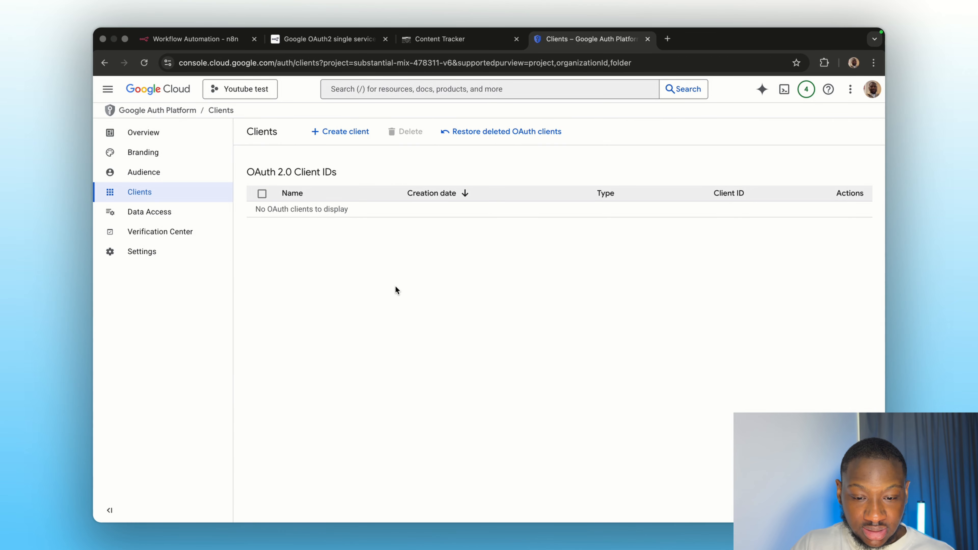
- Start a new Web application OAuth client, keeping the default name 'Web client 1'
click(328, 133)
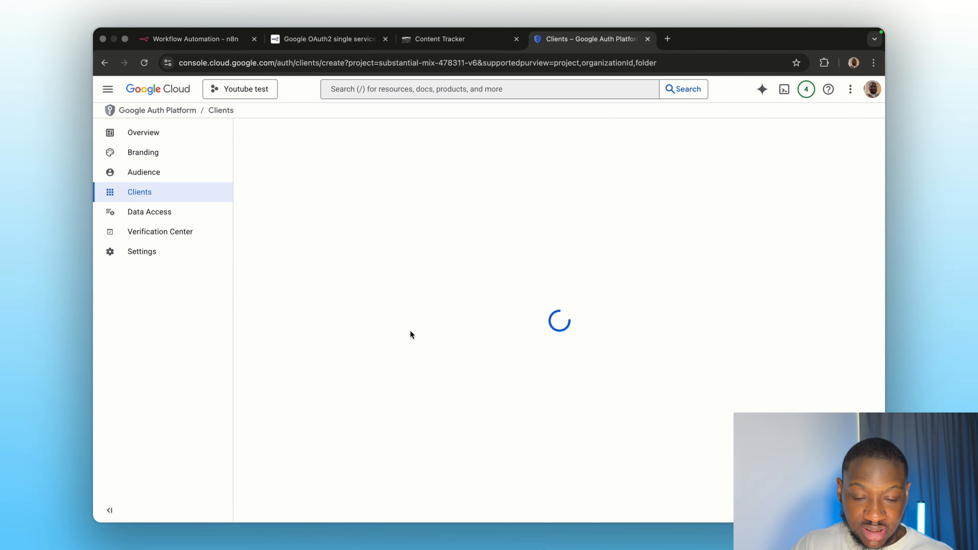
click(301, 217)
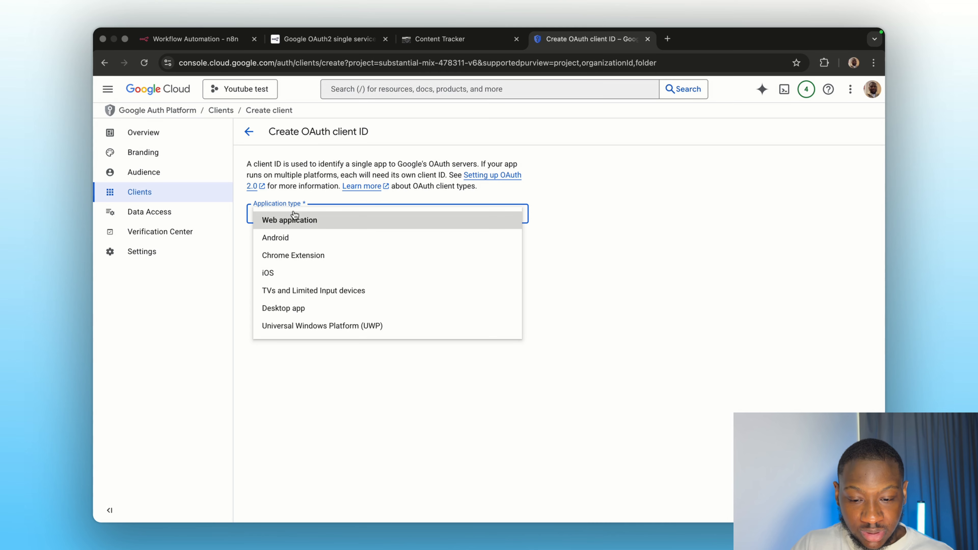
click(266, 221)
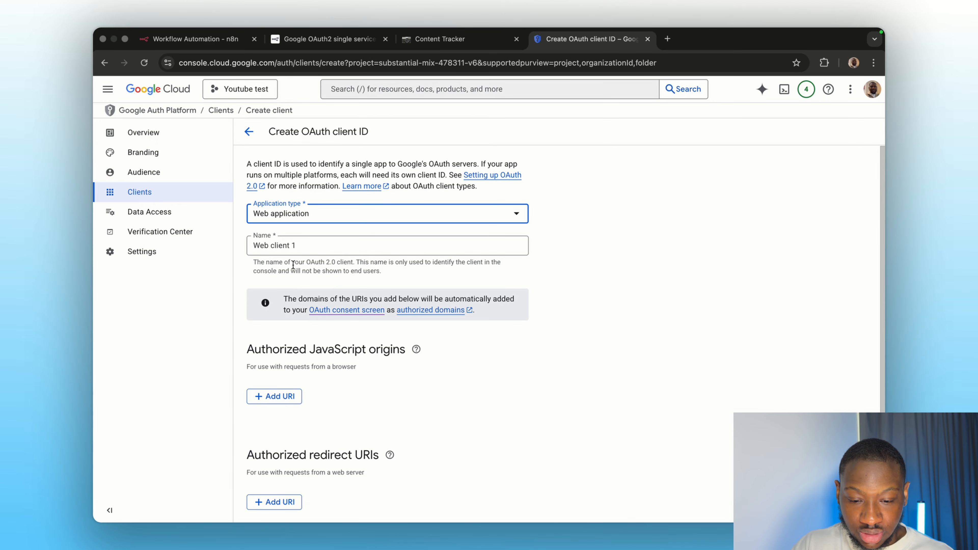
click(291, 247)
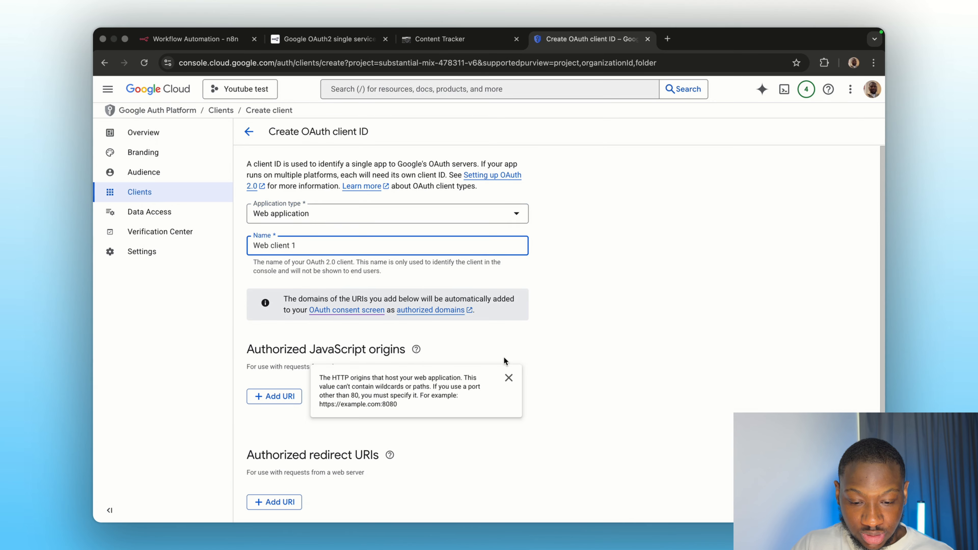
click(586, 330)
scroll(568, 376, down, 1)
scroll(567, 376, down, 3)
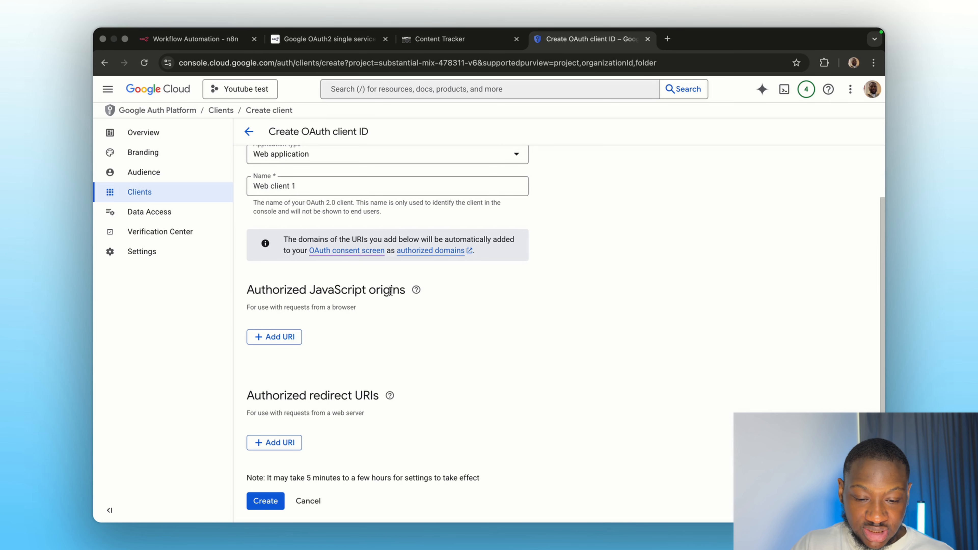
click(181, 38)
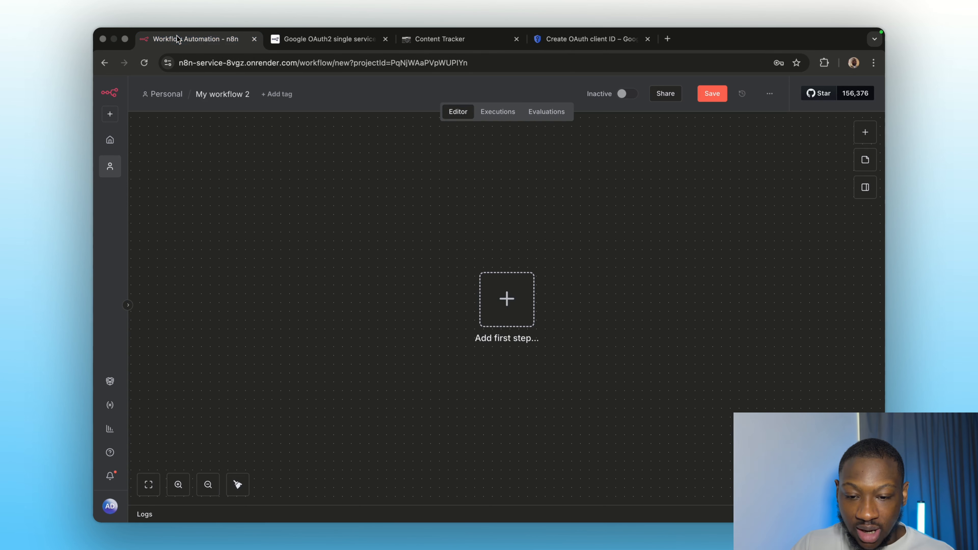
click(183, 66)
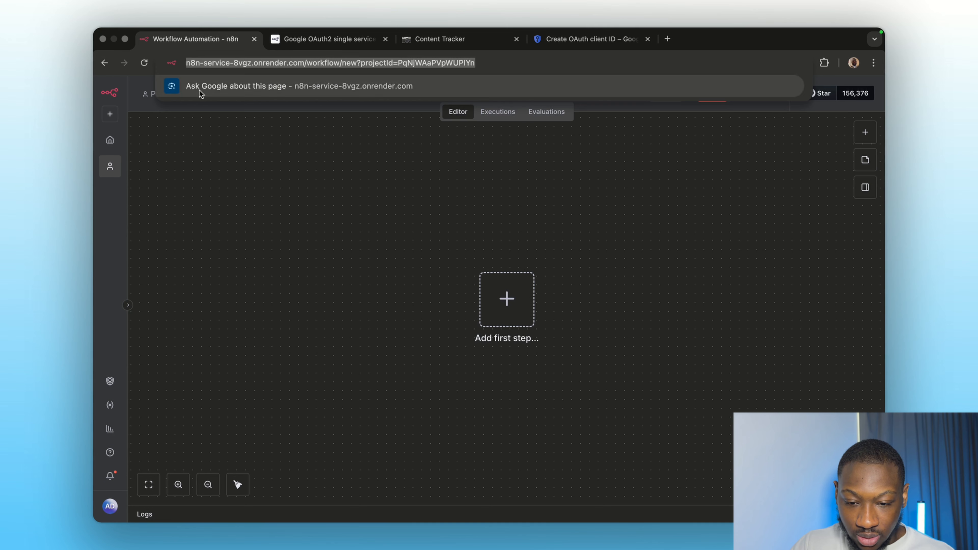
click(216, 183)
click(188, 63)
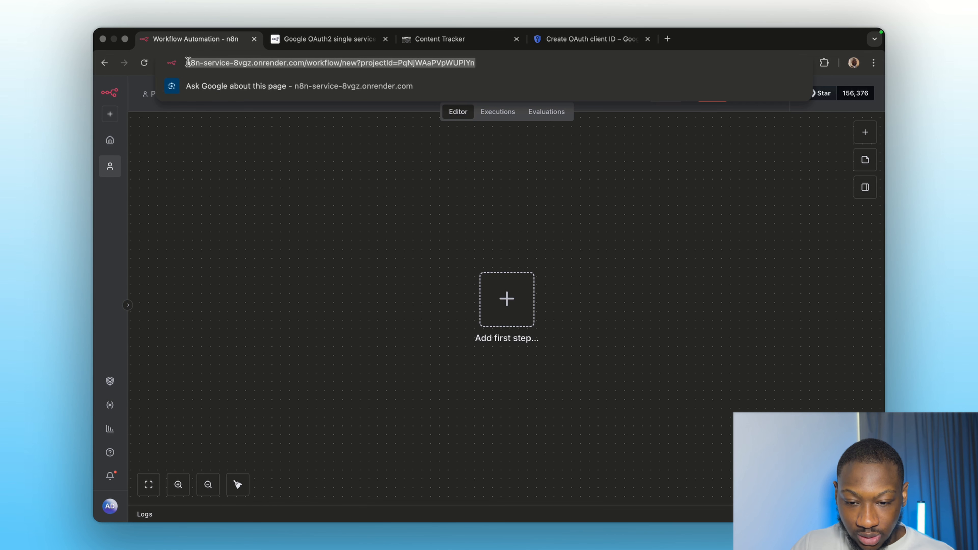
click(188, 62)
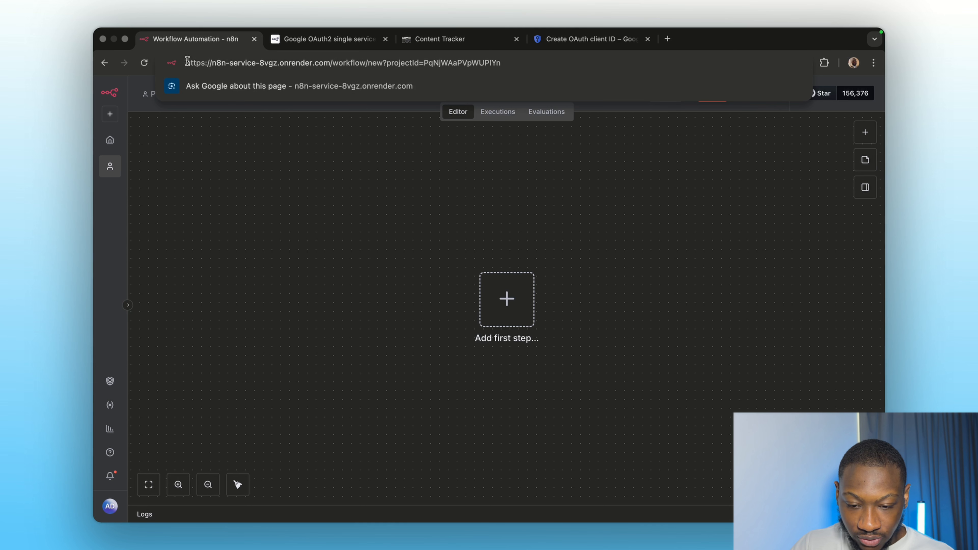
drag(187, 62, 327, 63)
key(super+c)
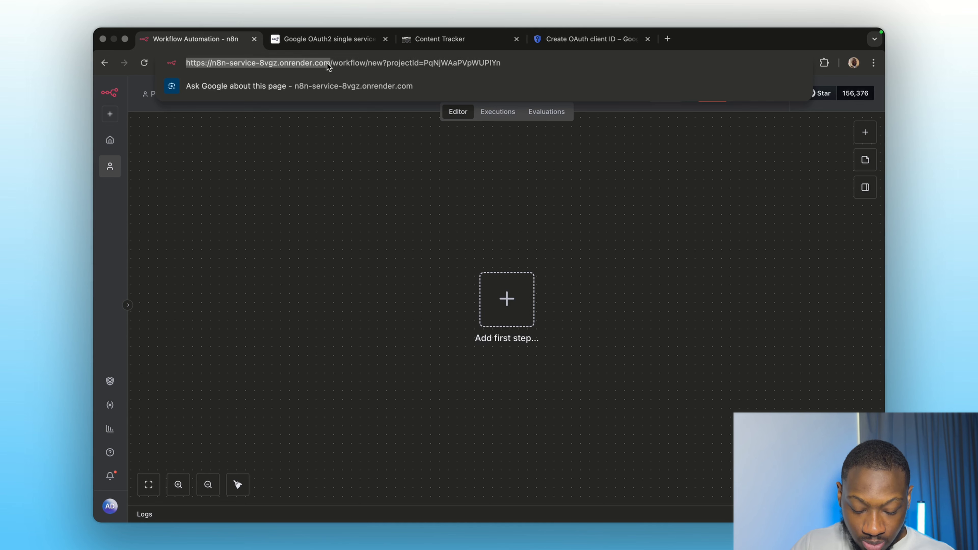
click(601, 39)
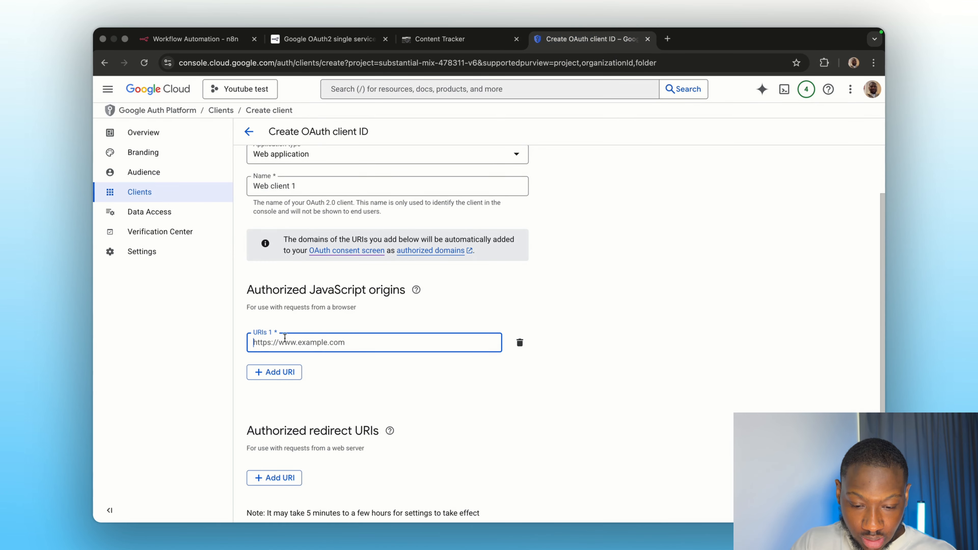
key(super+v)
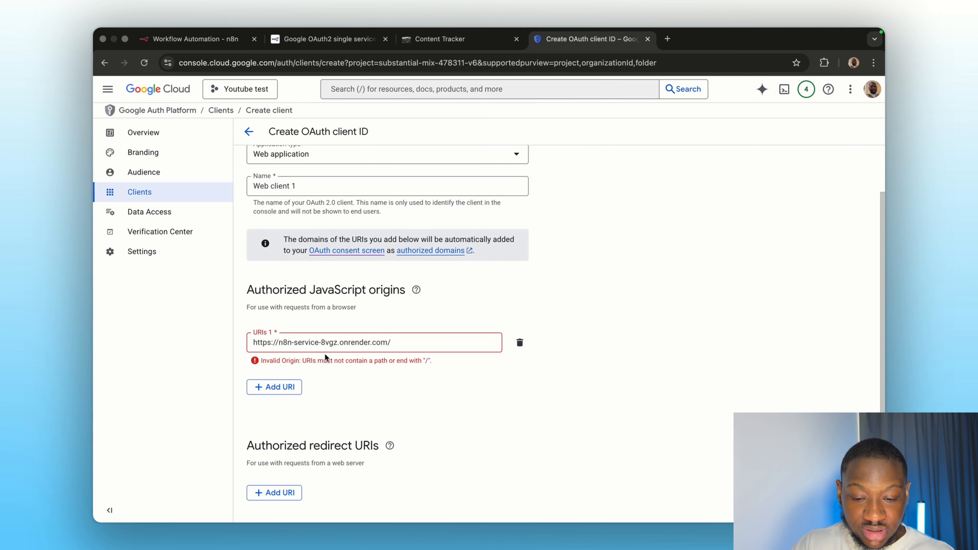
key(BackSpace)
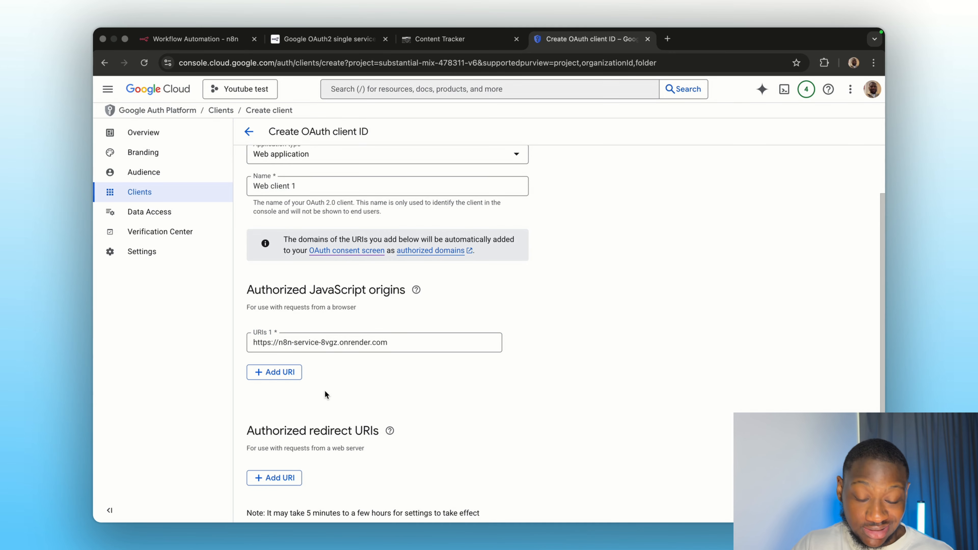
click(199, 35)
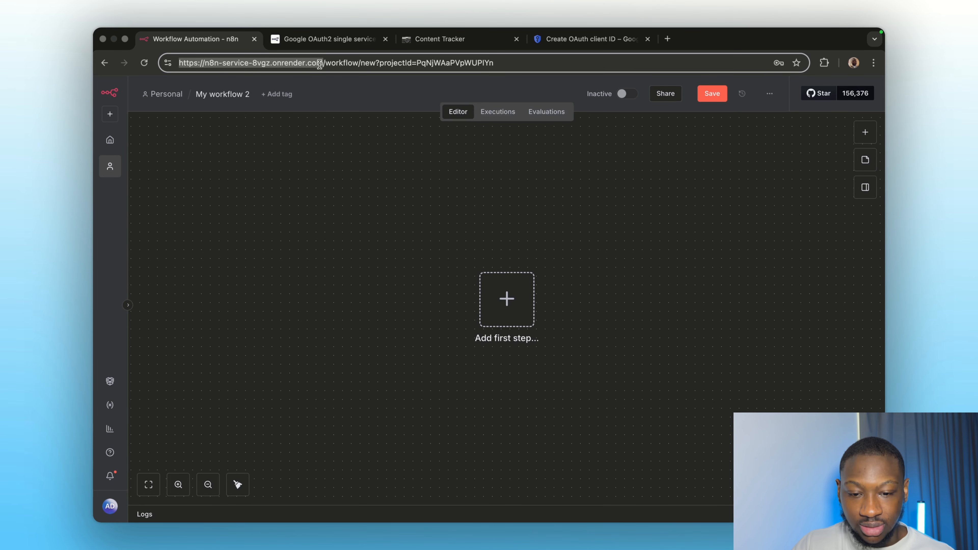
click(580, 41)
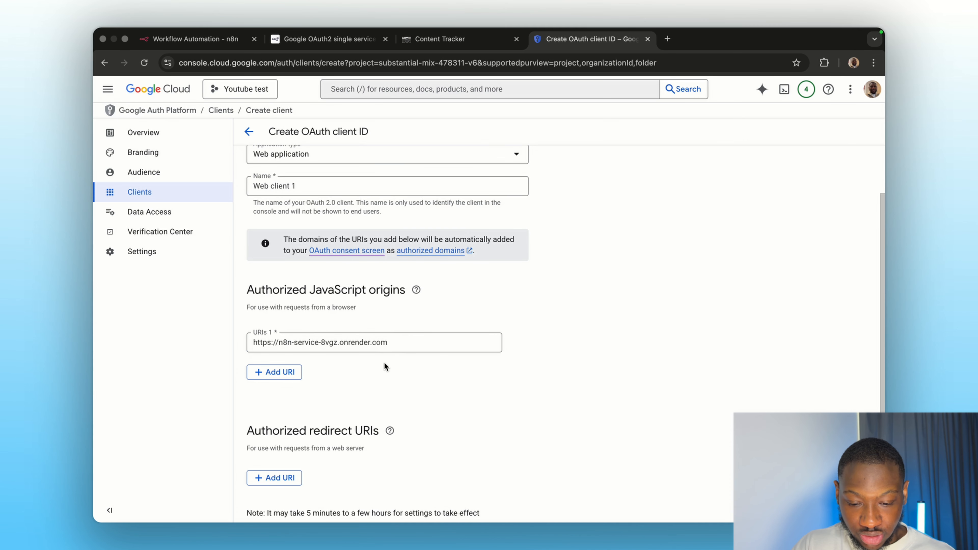
scroll(396, 382, down, 2)
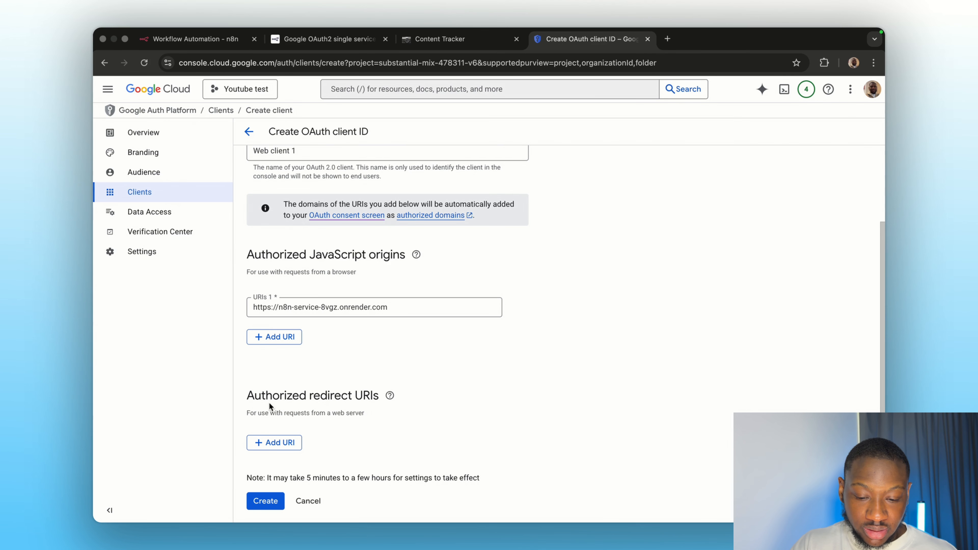
- Add a manual trigger followed by a Google Sheets 'Get row(s) in sheet' node
click(205, 42)
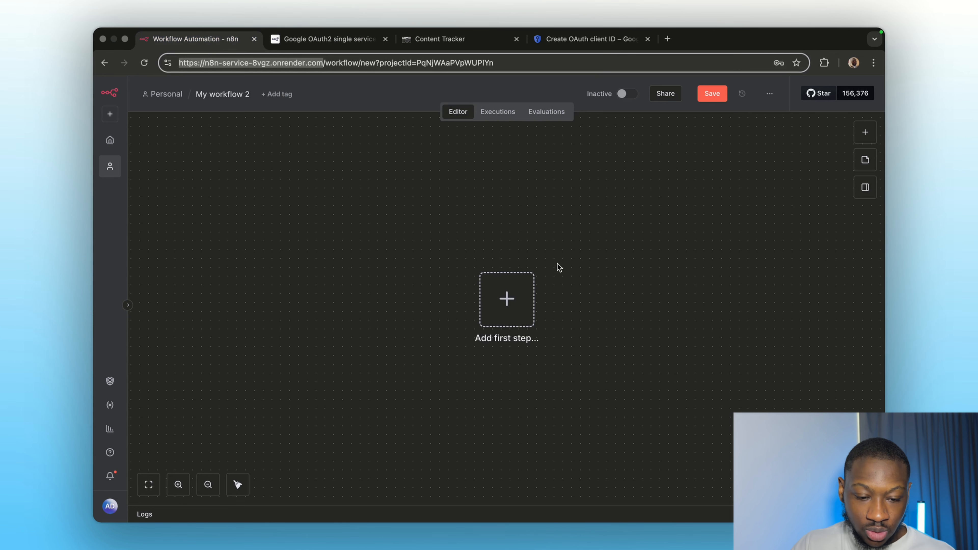
click(507, 300)
click(715, 226)
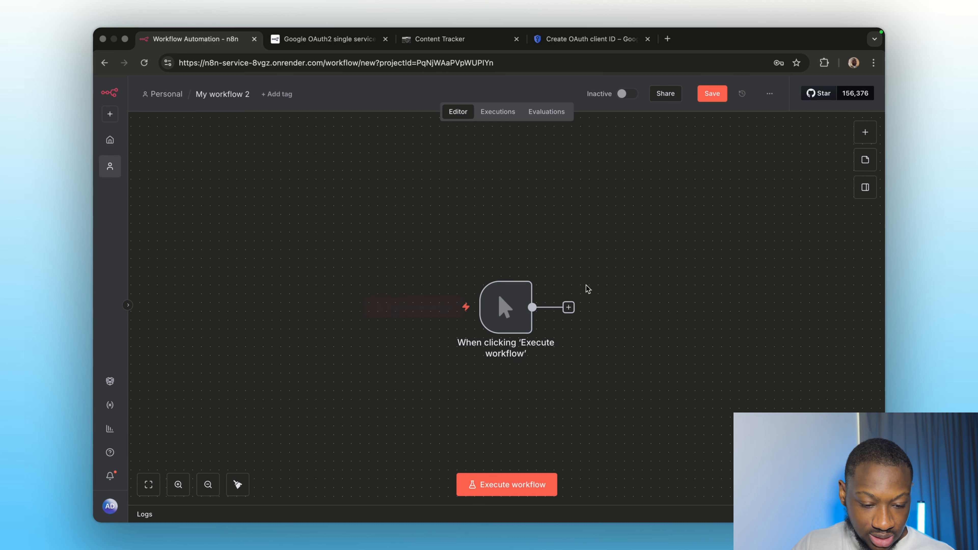
click(568, 307)
text(googl)
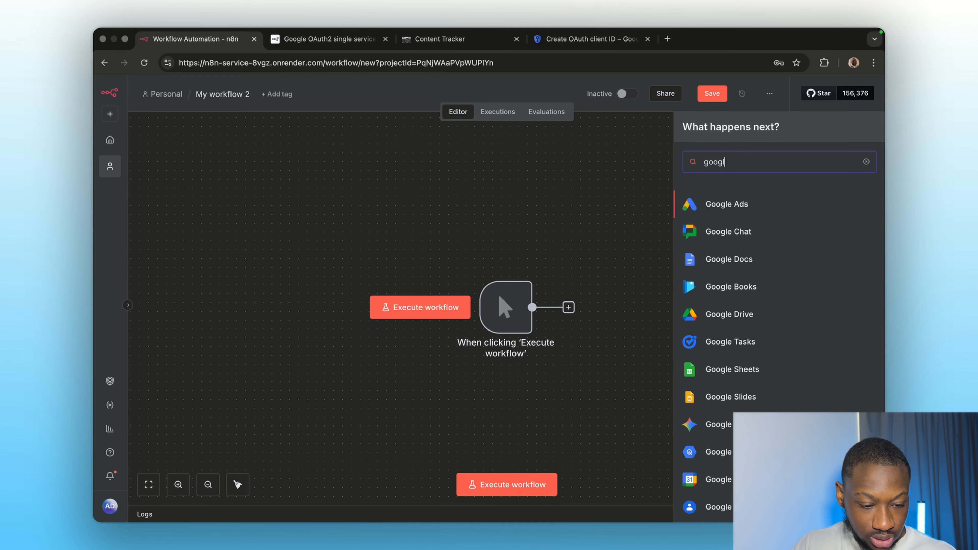
key(BackSpace)
key(BackSpace)
key(BackSpace)
key(BackSpace)
key(BackSpace)
text(s)
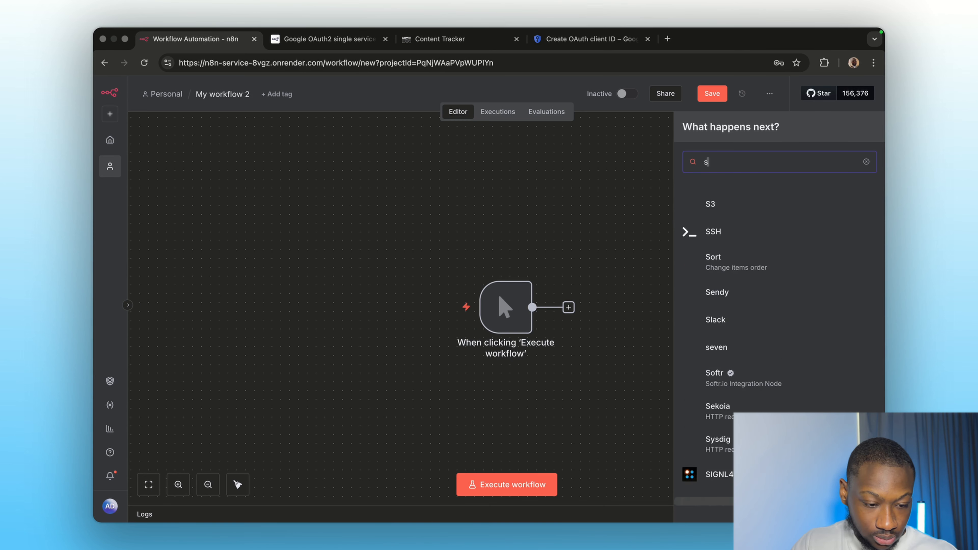
text(heet)
click(728, 204)
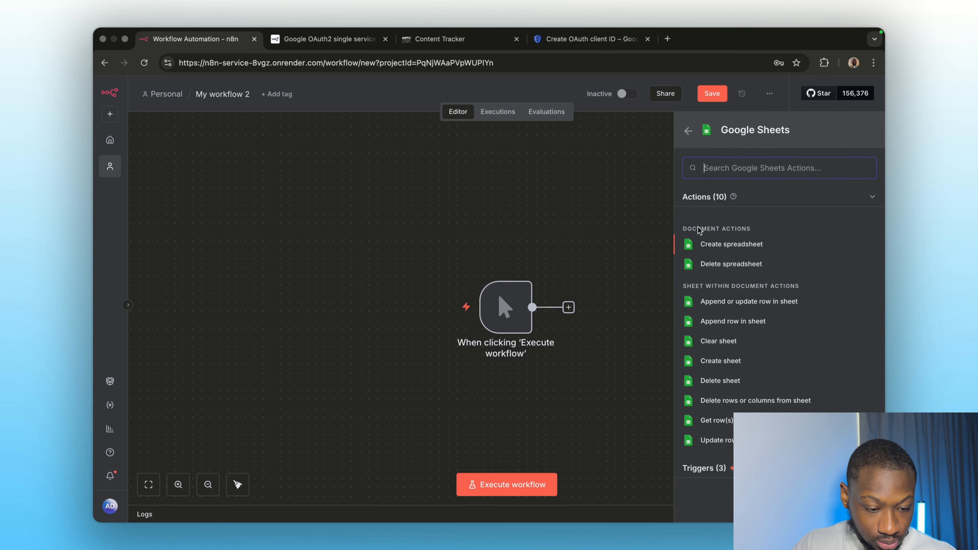
click(728, 424)
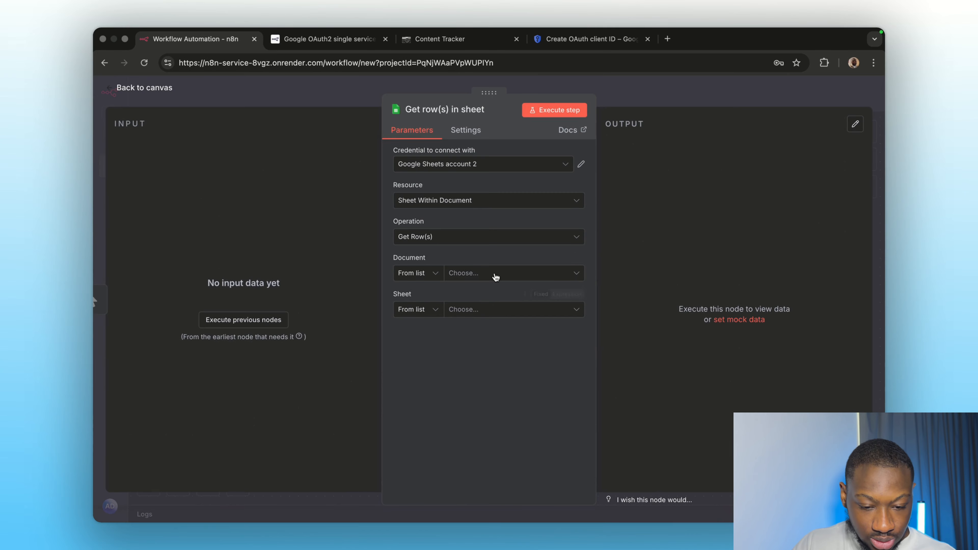
- Start a new Google Sheets credential and copy its OAuth redirect URL
click(454, 163)
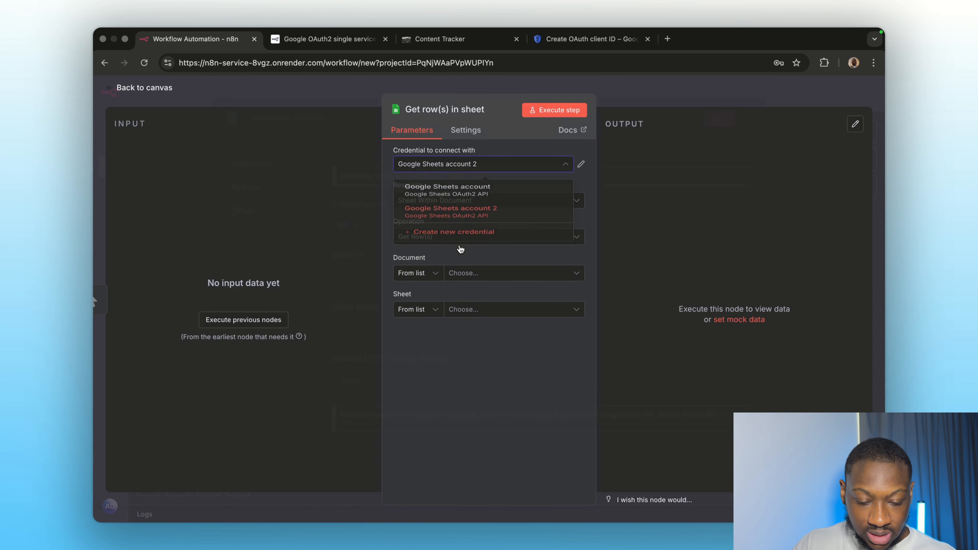
click(461, 233)
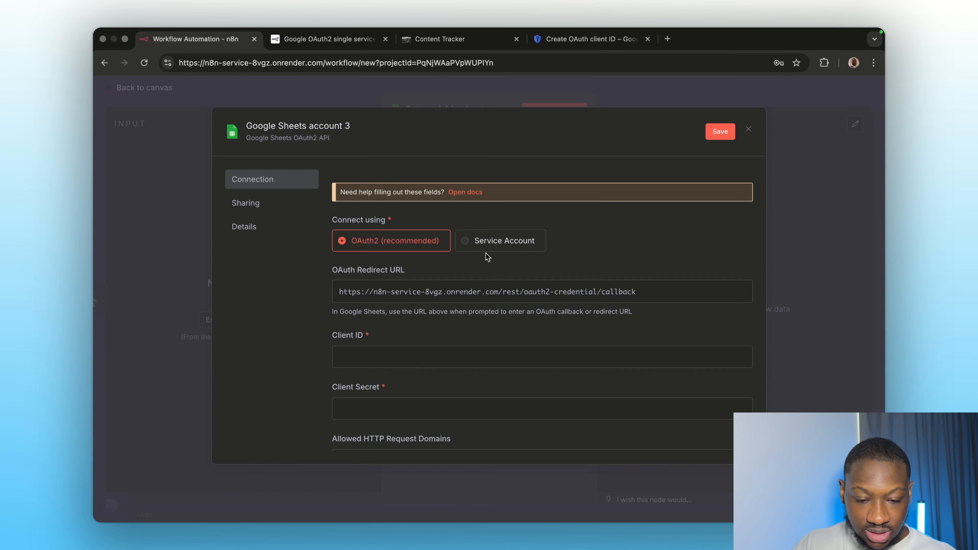
click(715, 288)
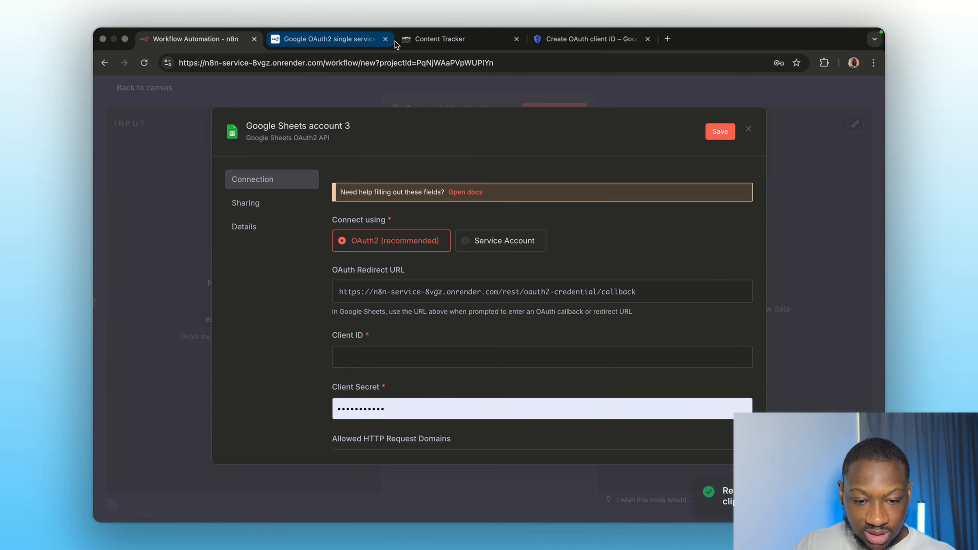
click(568, 39)
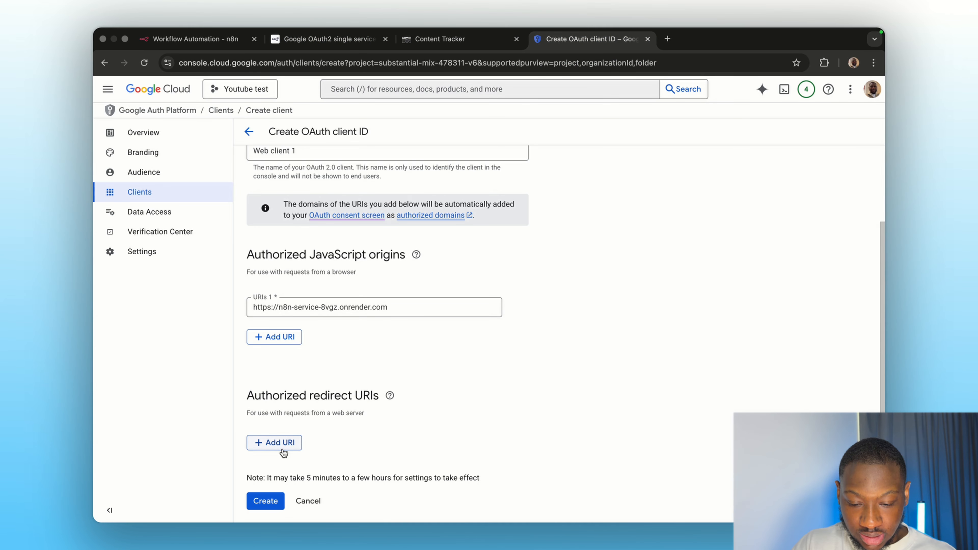
- Paste n8n's callback as an authorized redirect URI, create the client and copy its client ID
click(278, 443)
key(super+v)
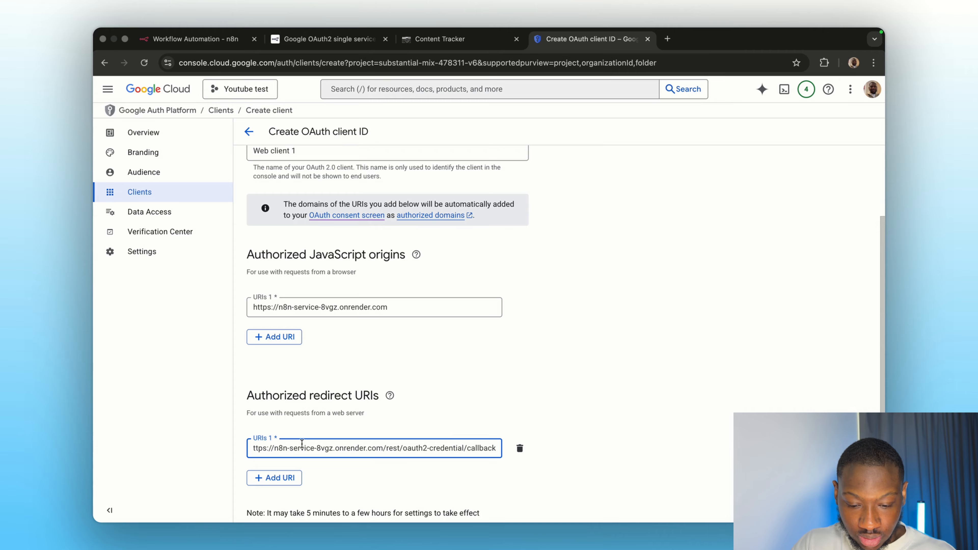
click(432, 416)
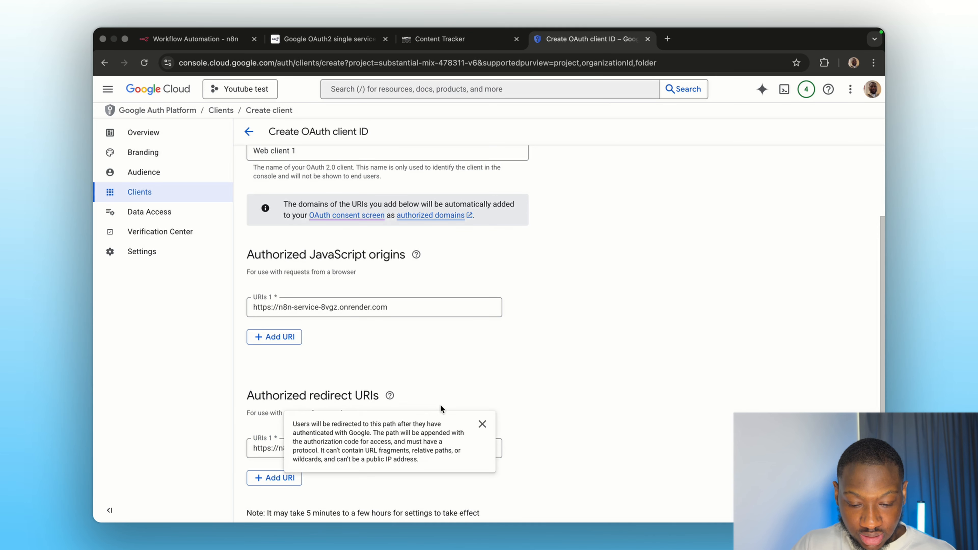
scroll(438, 383, down, 2)
click(269, 499)
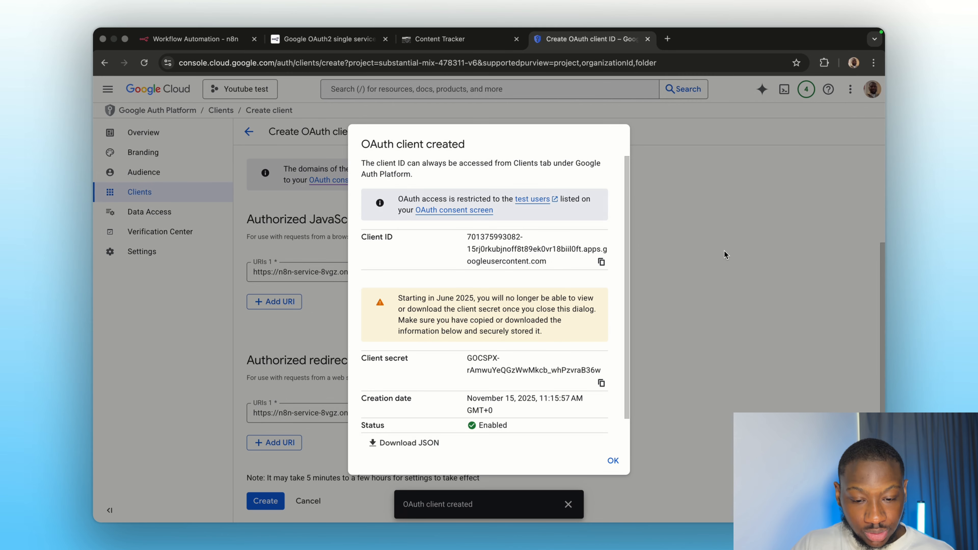
click(601, 262)
click(195, 39)
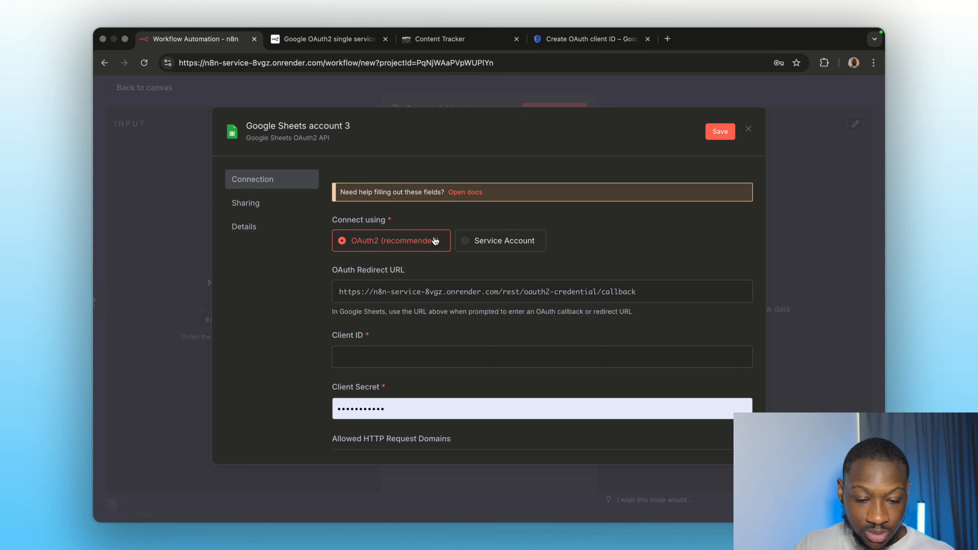
- Paste the new OAuth client's ID and secret into the n8n credential fields
click(375, 355)
key(super+v)
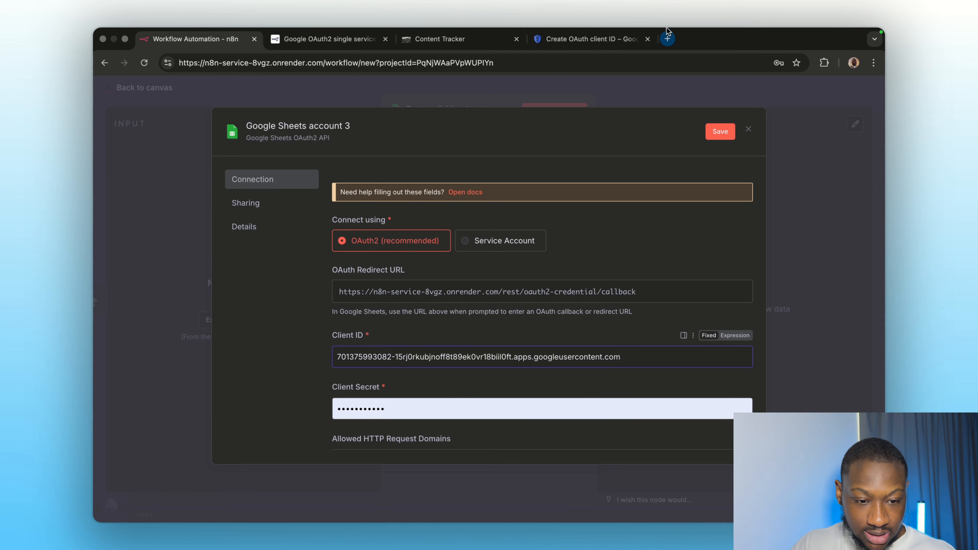
click(556, 38)
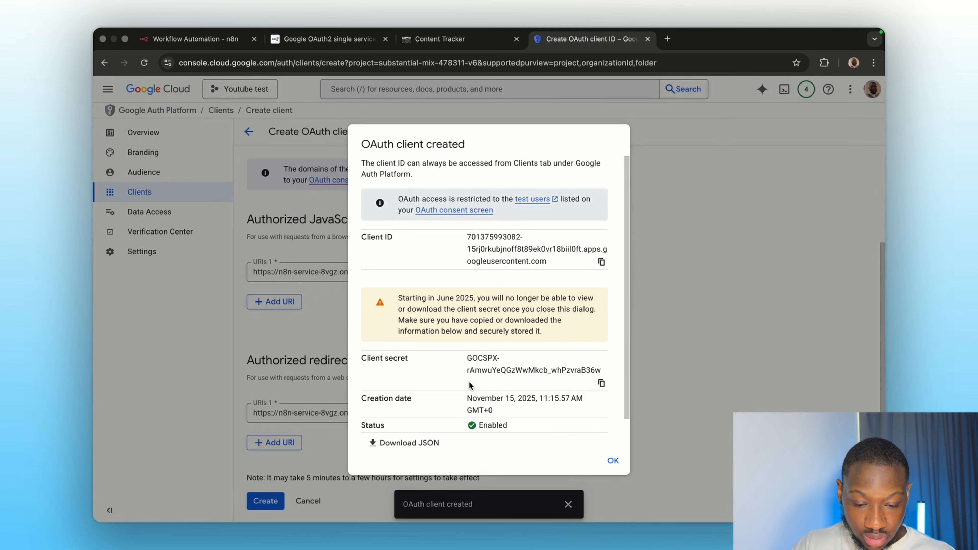
click(601, 384)
click(154, 40)
click(362, 407)
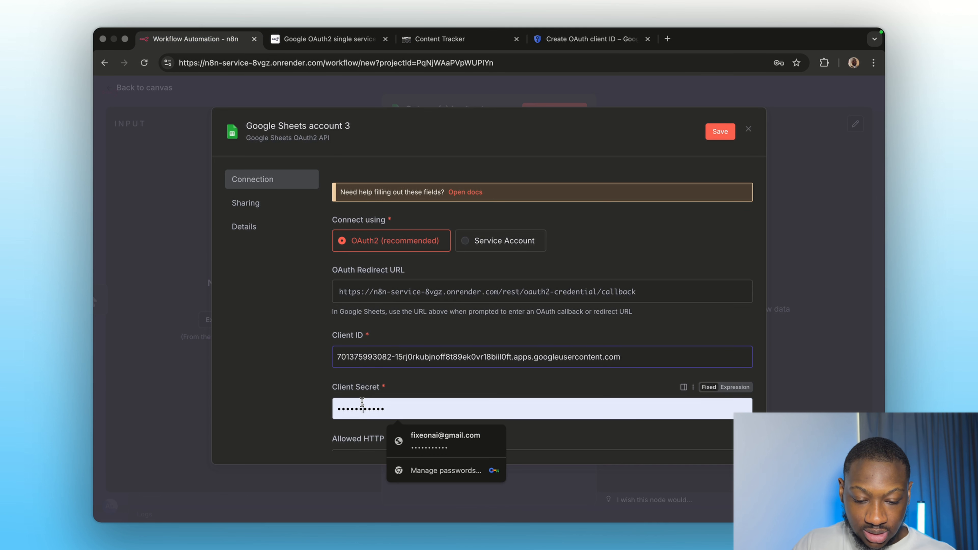
key(super+v)
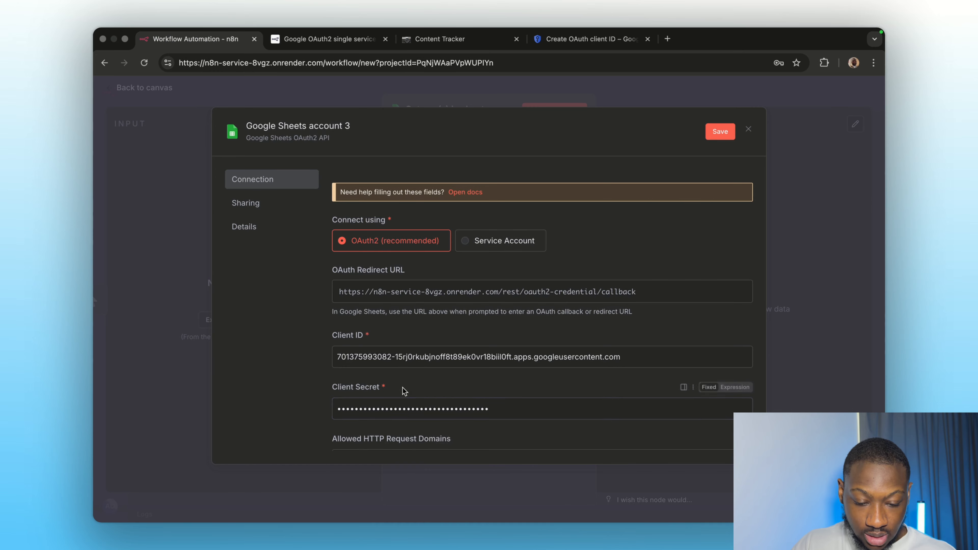
- Save the Google Sheets account 3 credential and begin Sign in with Google
scroll(402, 387, down, 5)
click(708, 132)
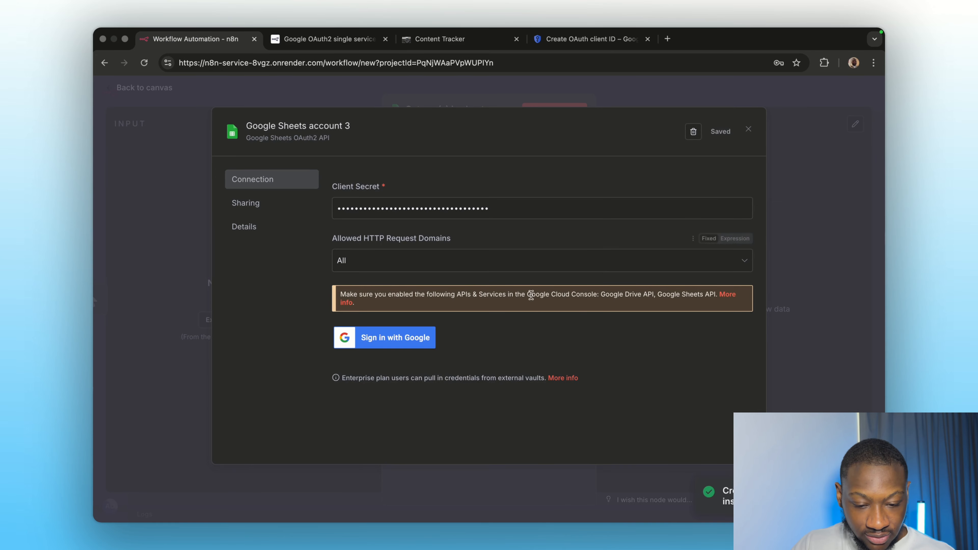
click(384, 338)
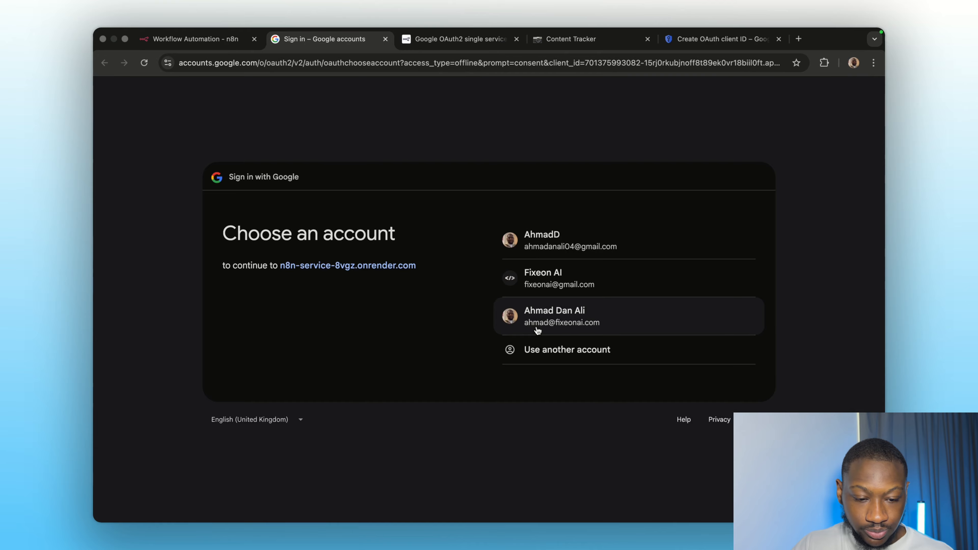
- Authorize n8n with the chosen Google account, bypassing the unverified warning and granting all Drive and Sheets permissions
click(548, 246)
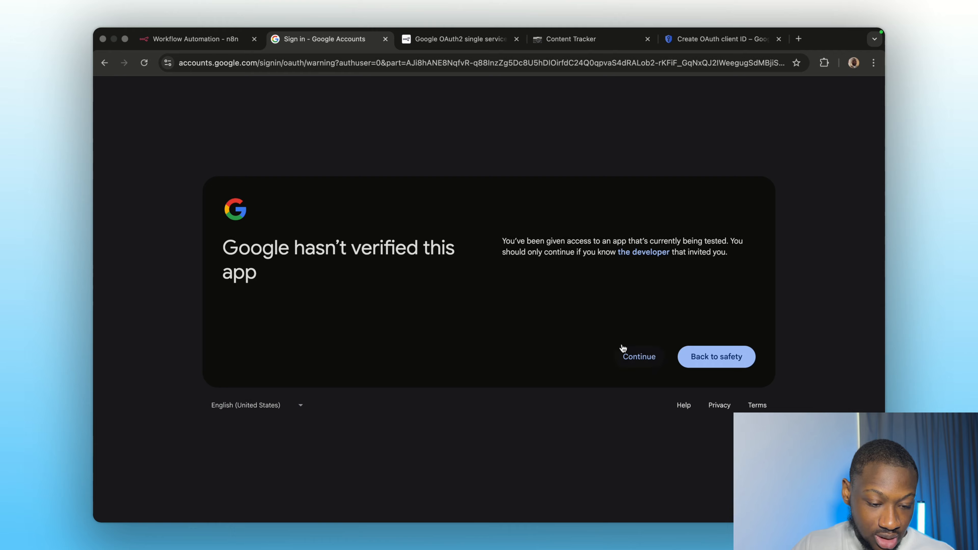
click(630, 360)
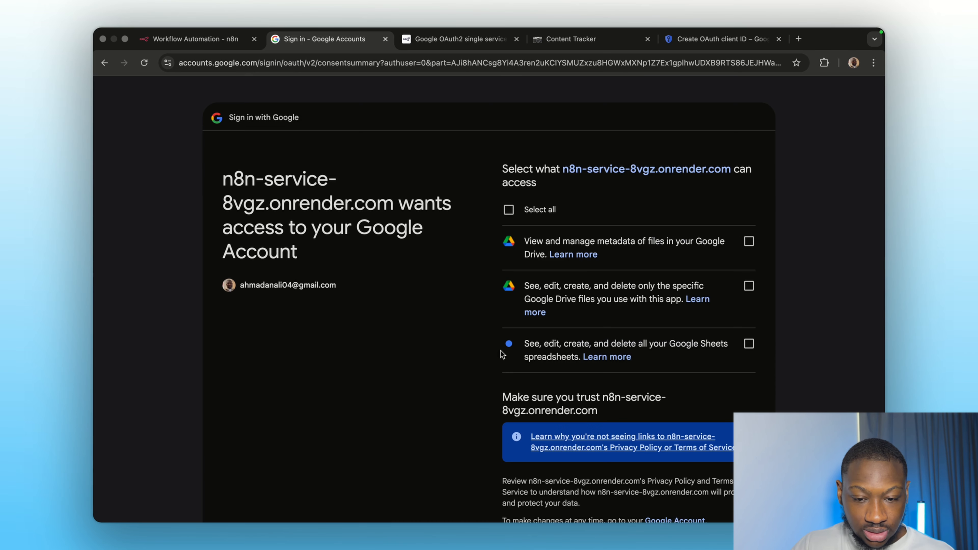
click(509, 210)
scroll(557, 333, down, 4)
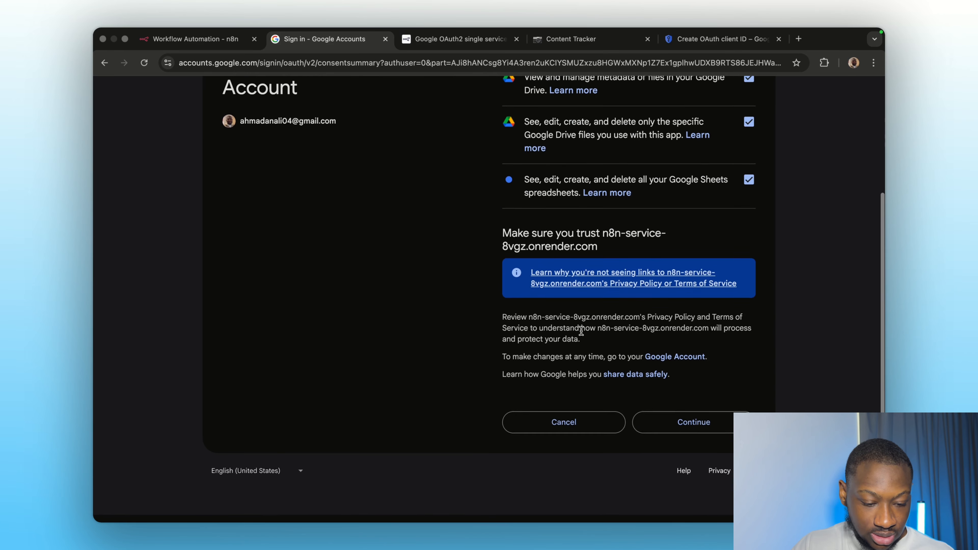
click(694, 430)
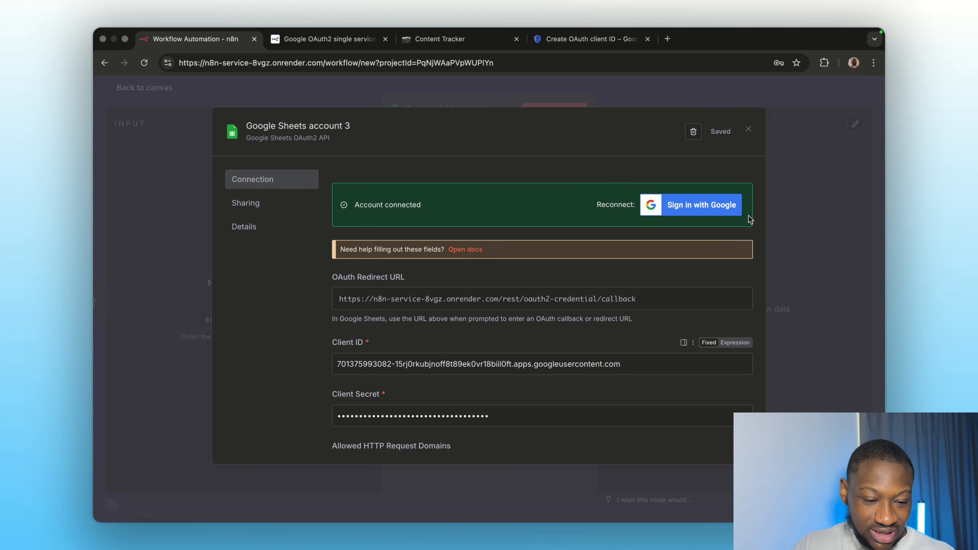
- Close the connected credential dialog and review the Test Lead Data spreadsheet before returning to the node
click(750, 130)
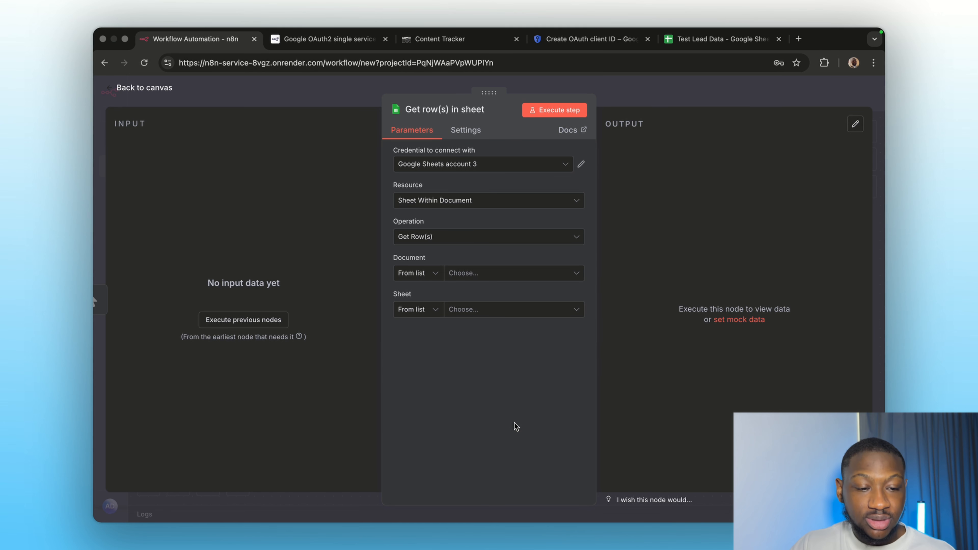
click(692, 40)
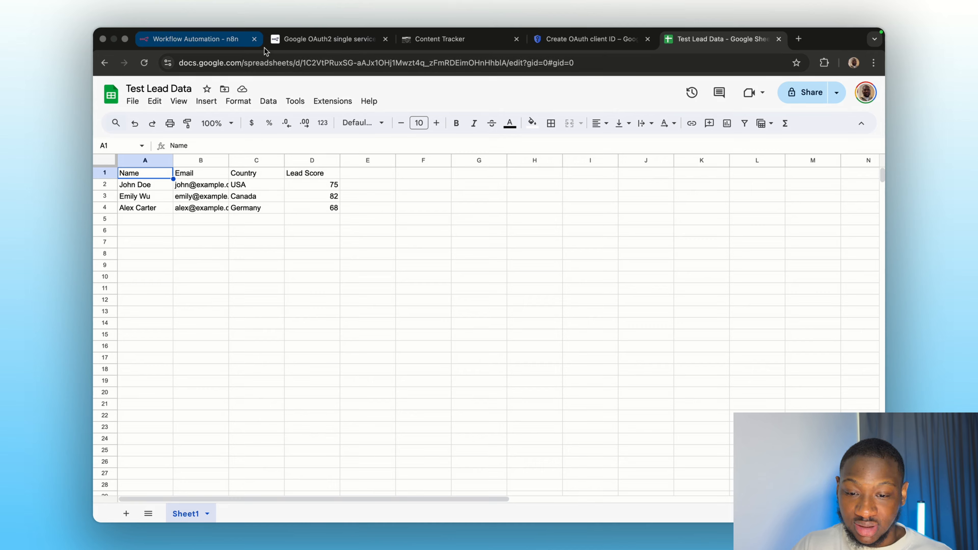
click(221, 45)
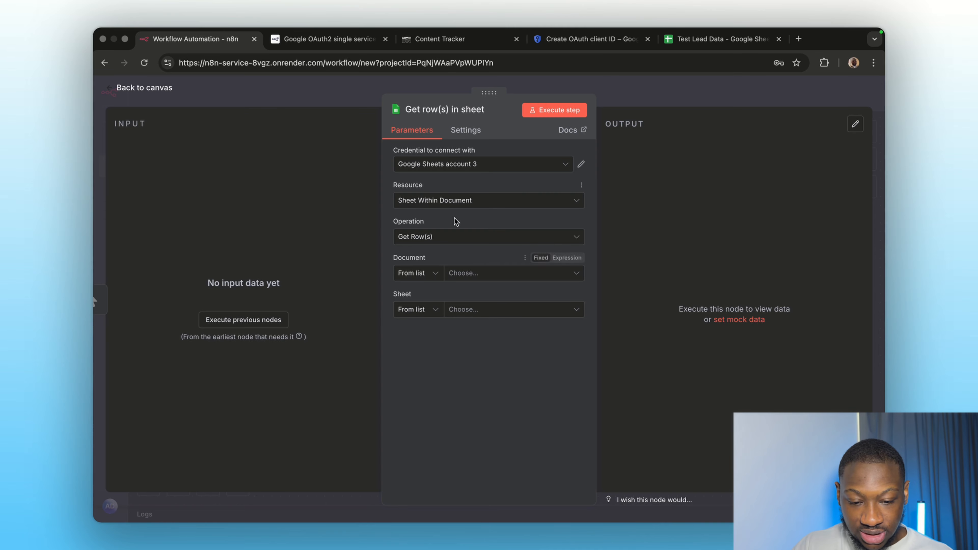
- Set the node to read Test Lead Data's Sheet1, execute it to fetch the 3 rows, and return to canvas
click(474, 278)
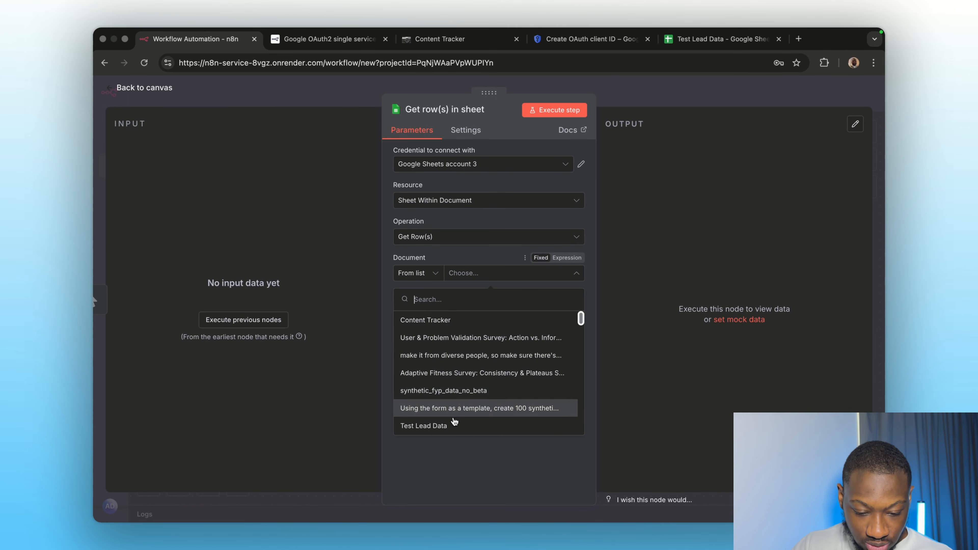
click(448, 426)
click(473, 315)
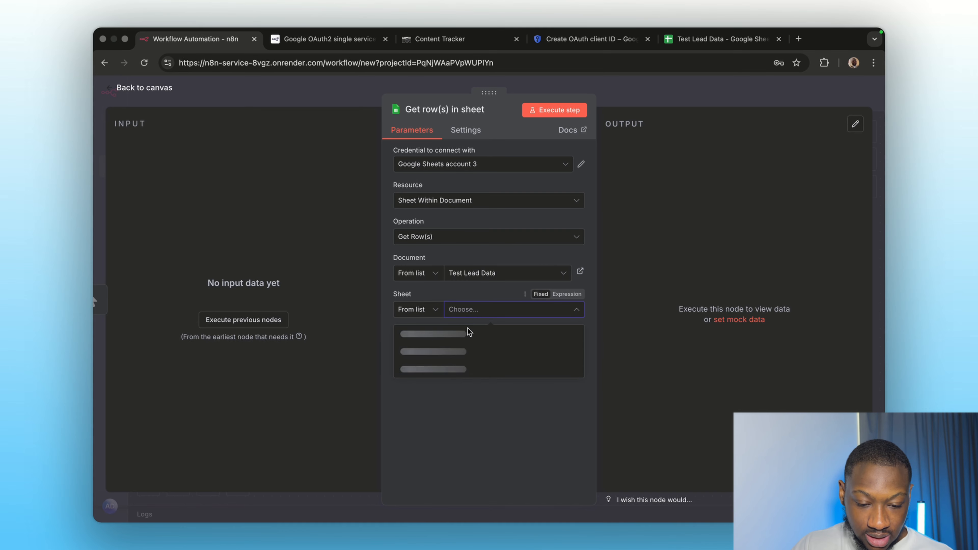
click(462, 334)
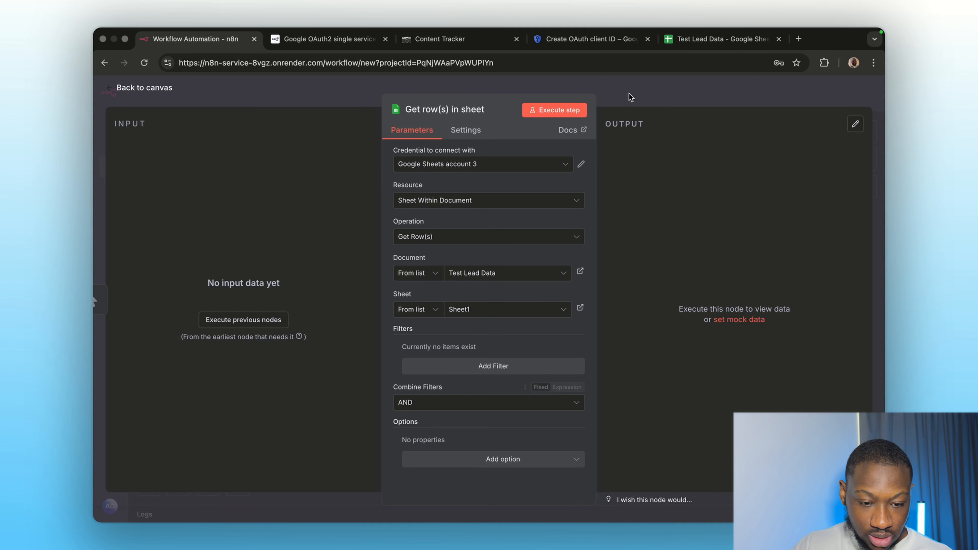
click(563, 112)
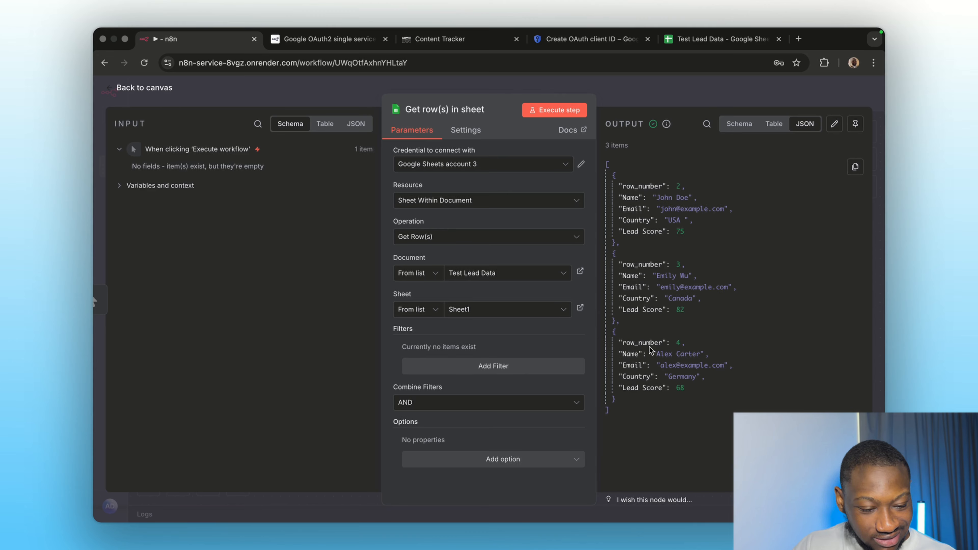
click(666, 99)
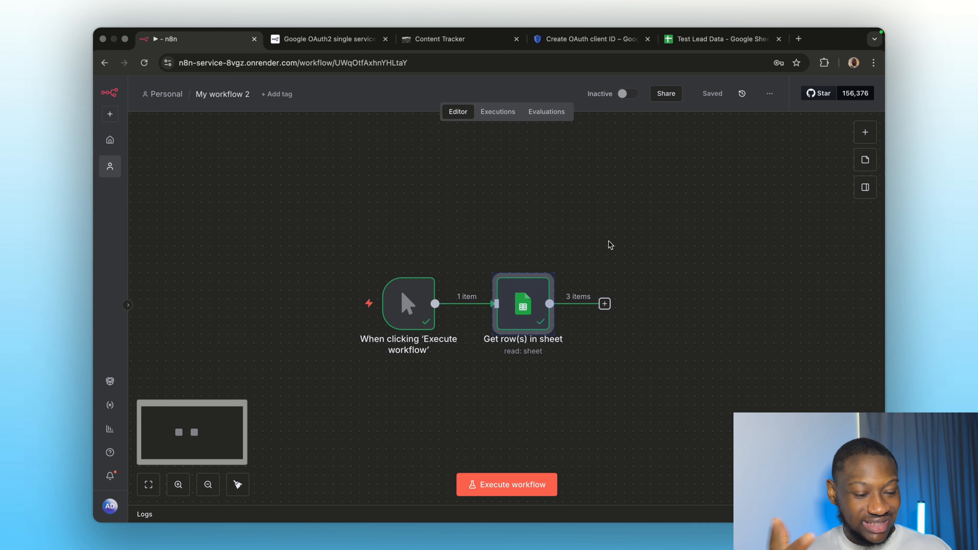